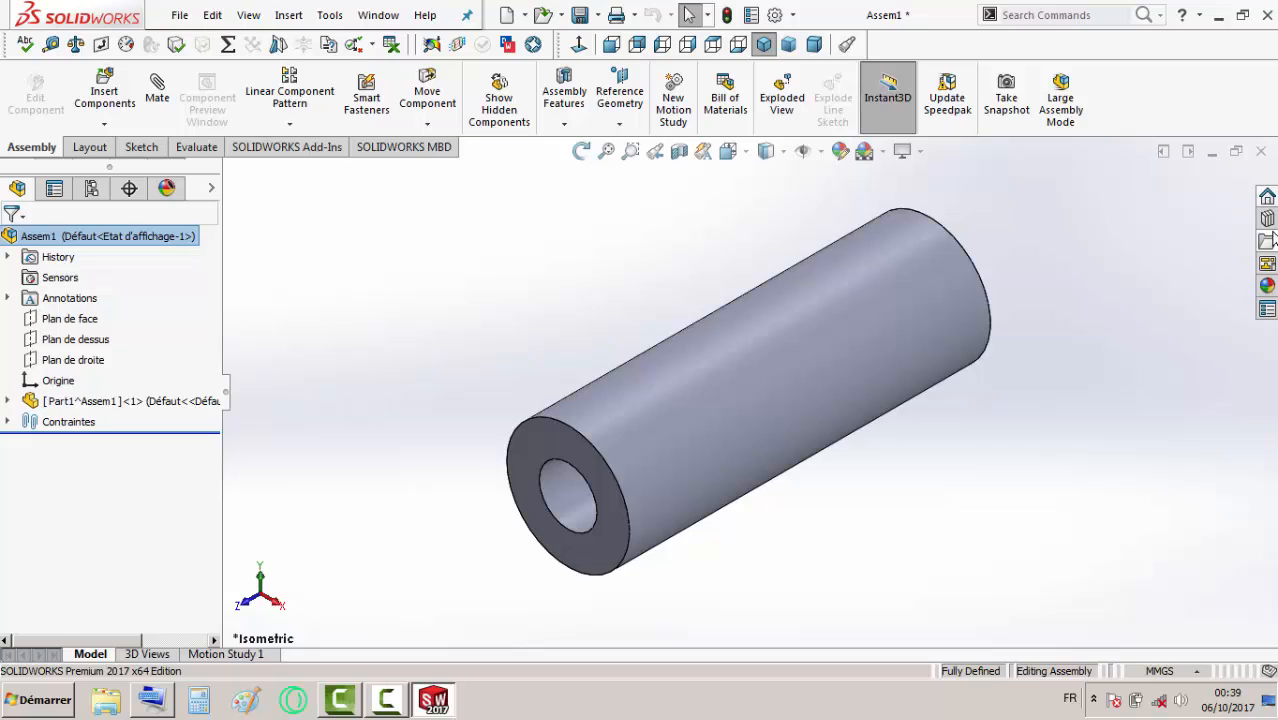
- Activate the Toolbox add-in from the Design Library
click(1268, 222)
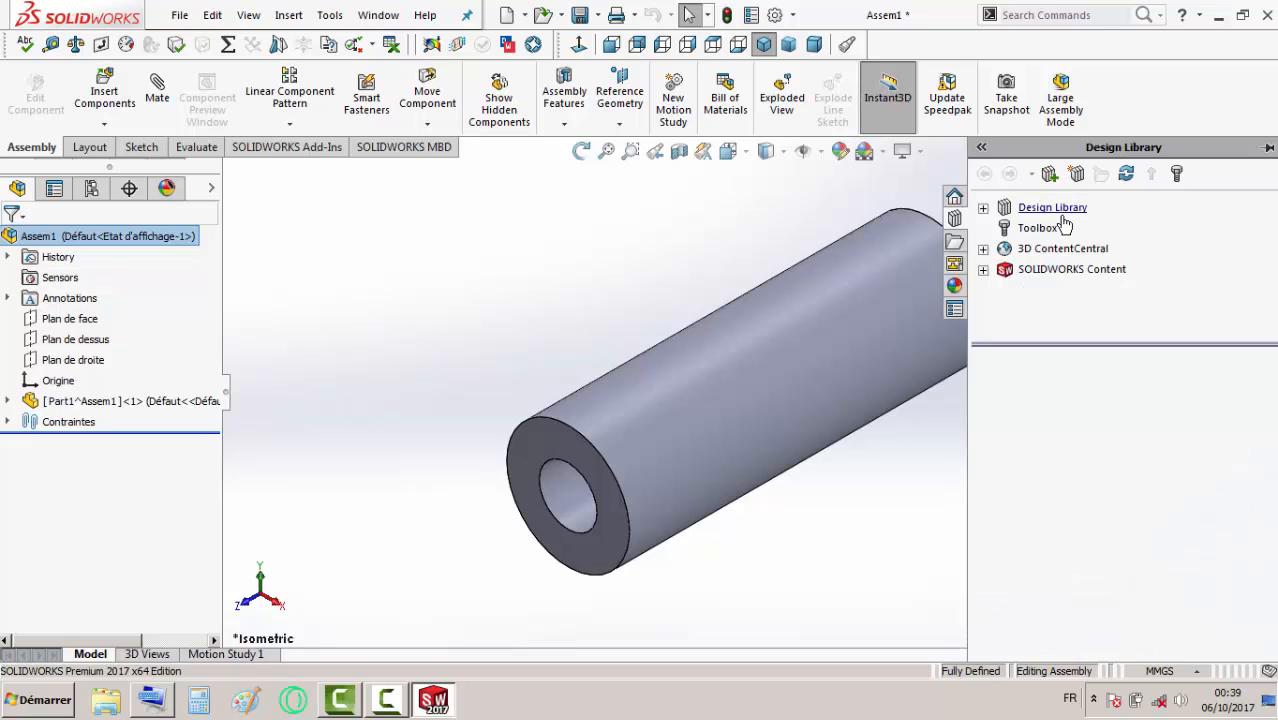
click(1040, 229)
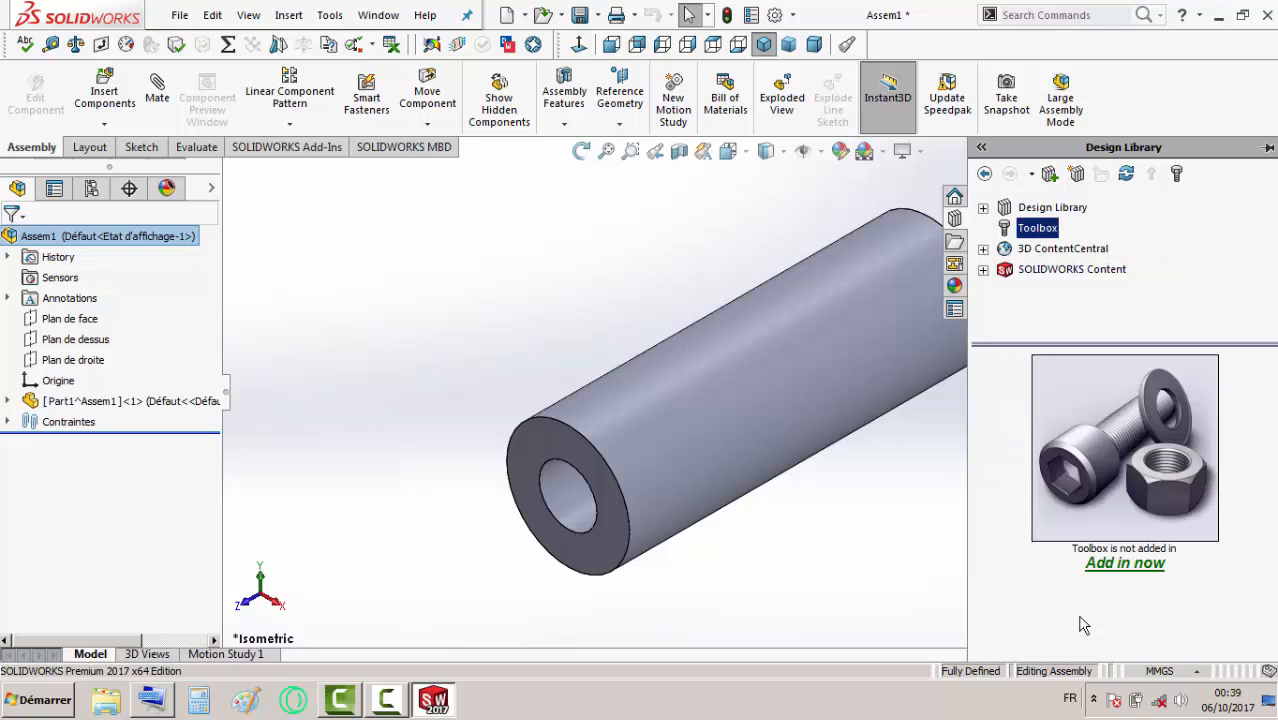
click(1136, 568)
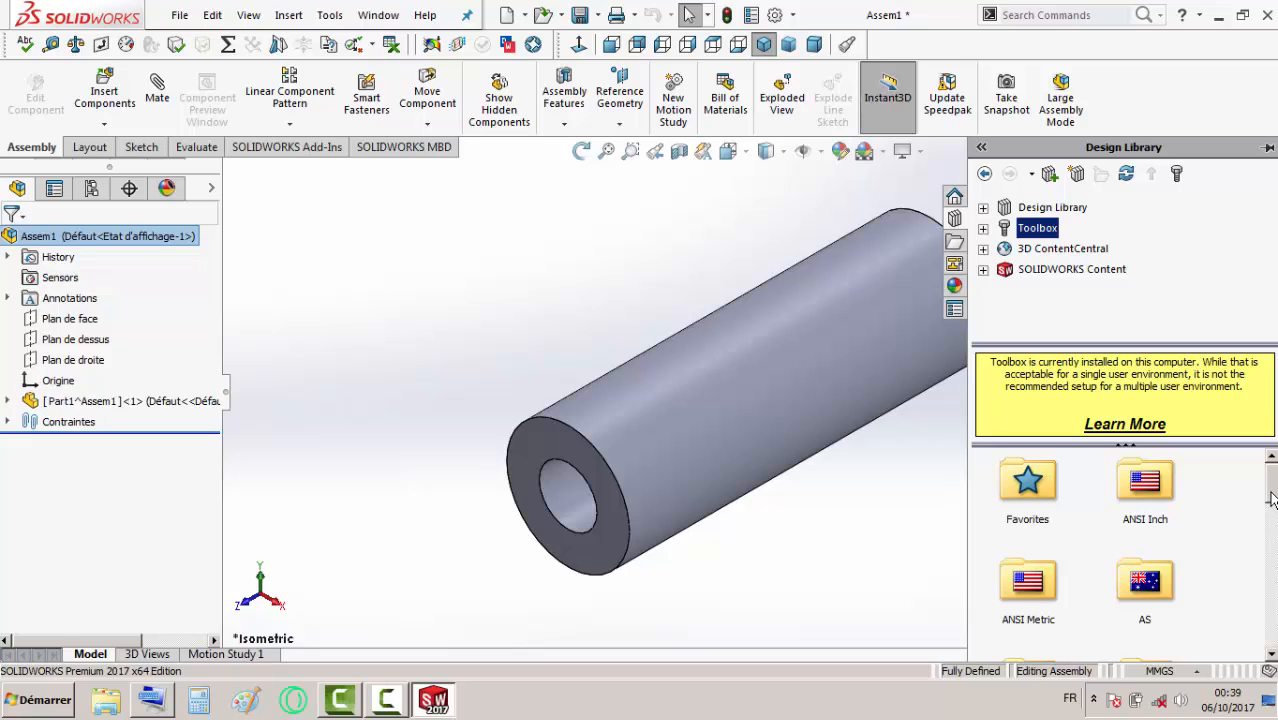
- Open the SKF ball bearings folder in the Toolbox library
drag(1271, 492, 1271, 480)
mouse_move(1273, 492)
mouse_down()
mouse_move(1273, 622)
mouse_move(1273, 490)
mouse_up()
drag(1273, 505, 1273, 525)
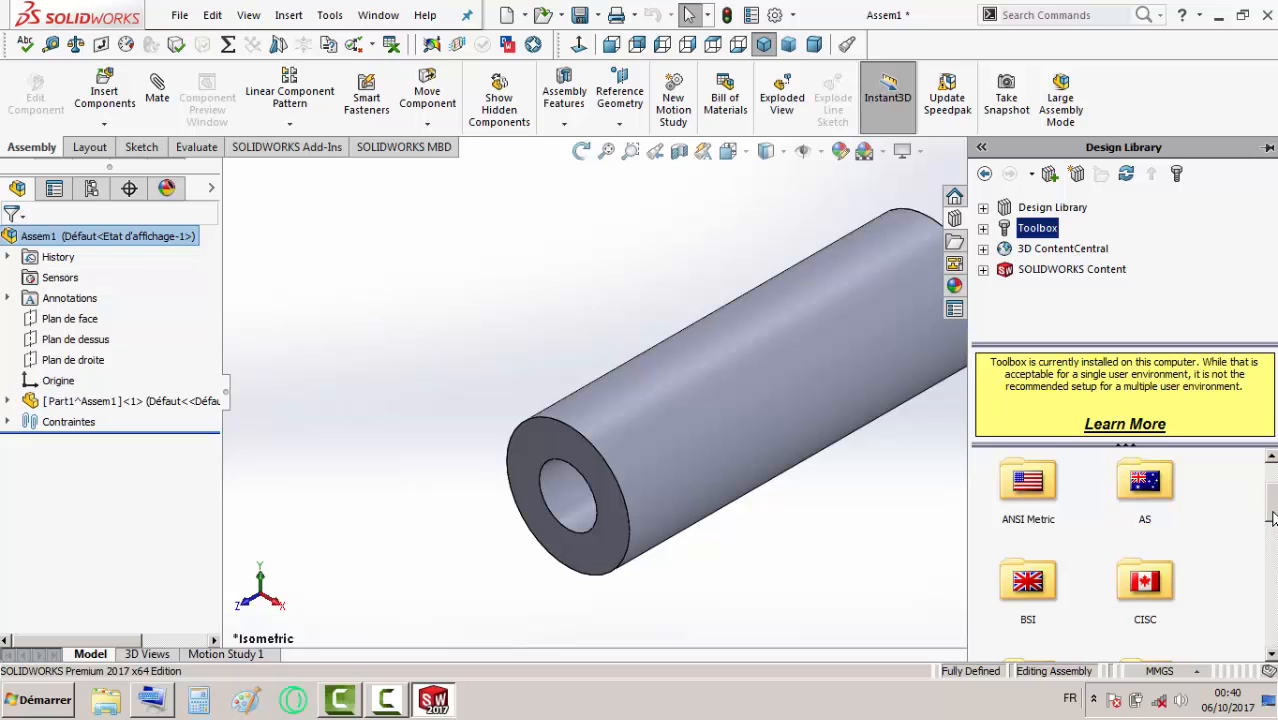
drag(1273, 517, 1268, 625)
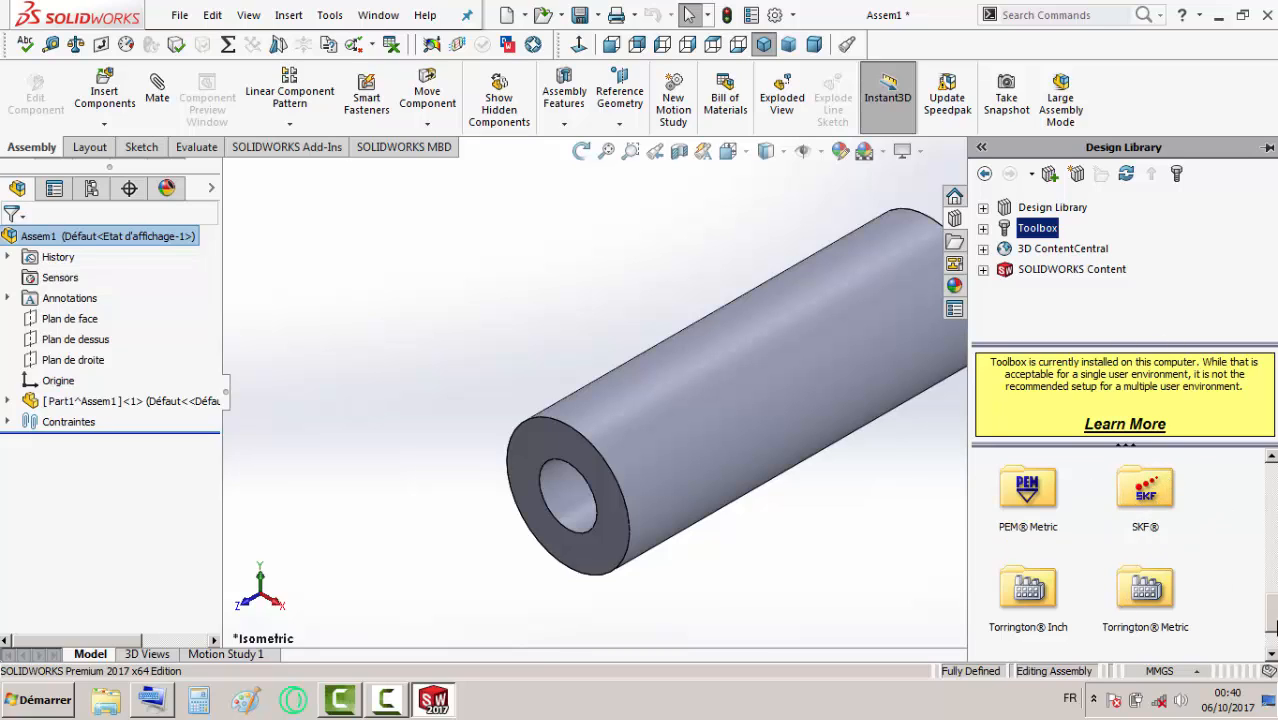
drag(1272, 625, 1272, 652)
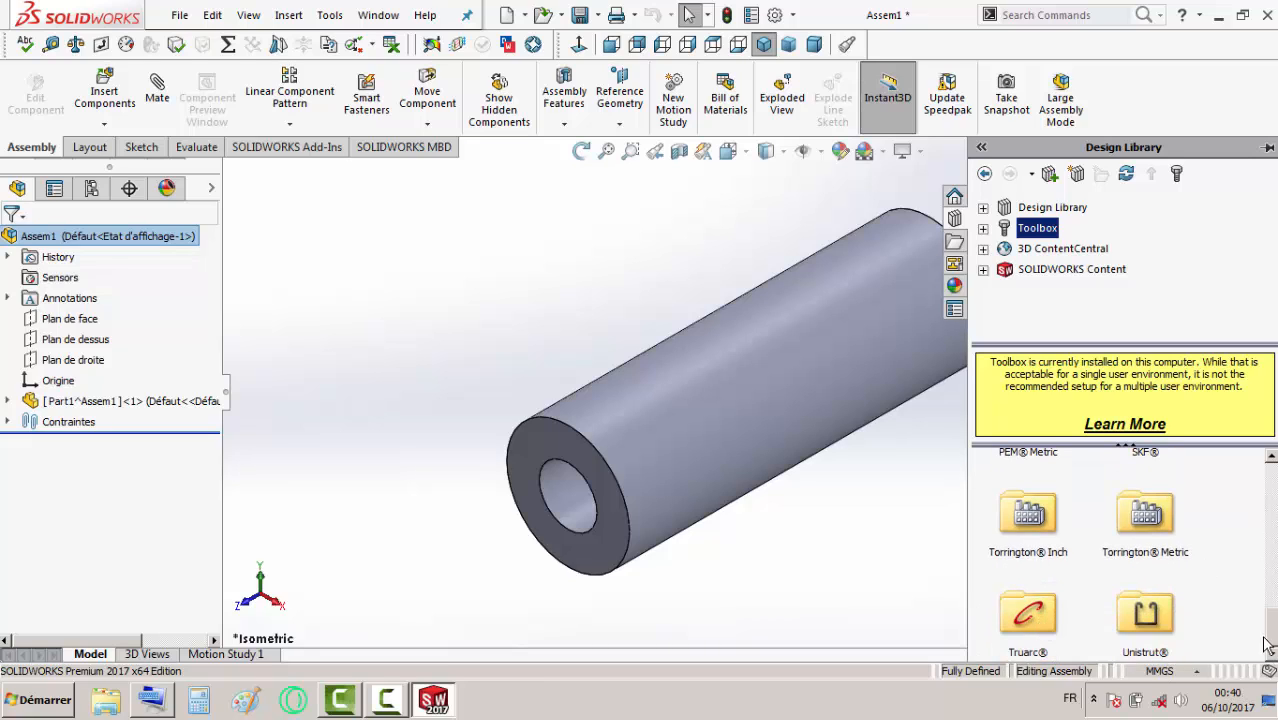
mouse_move(1268, 642)
mouse_down()
mouse_move(1270, 500)
mouse_move(1270, 621)
mouse_up()
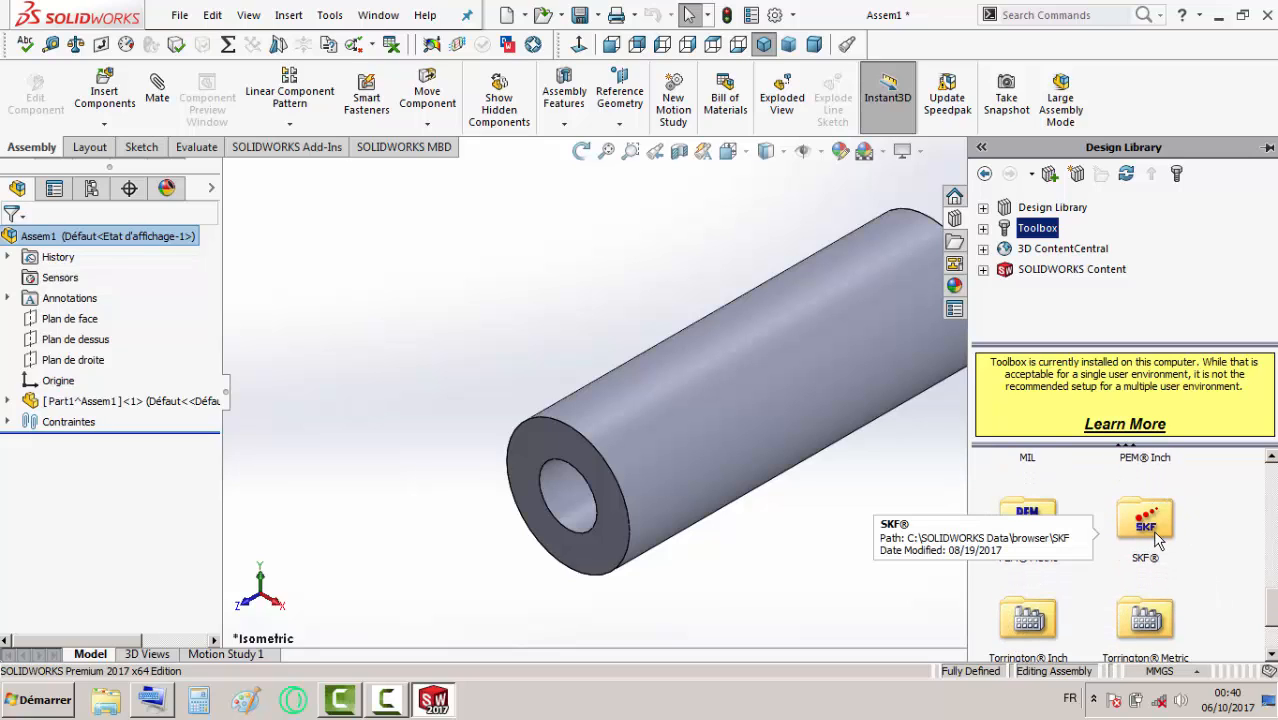
drag(1271, 640, 1272, 610)
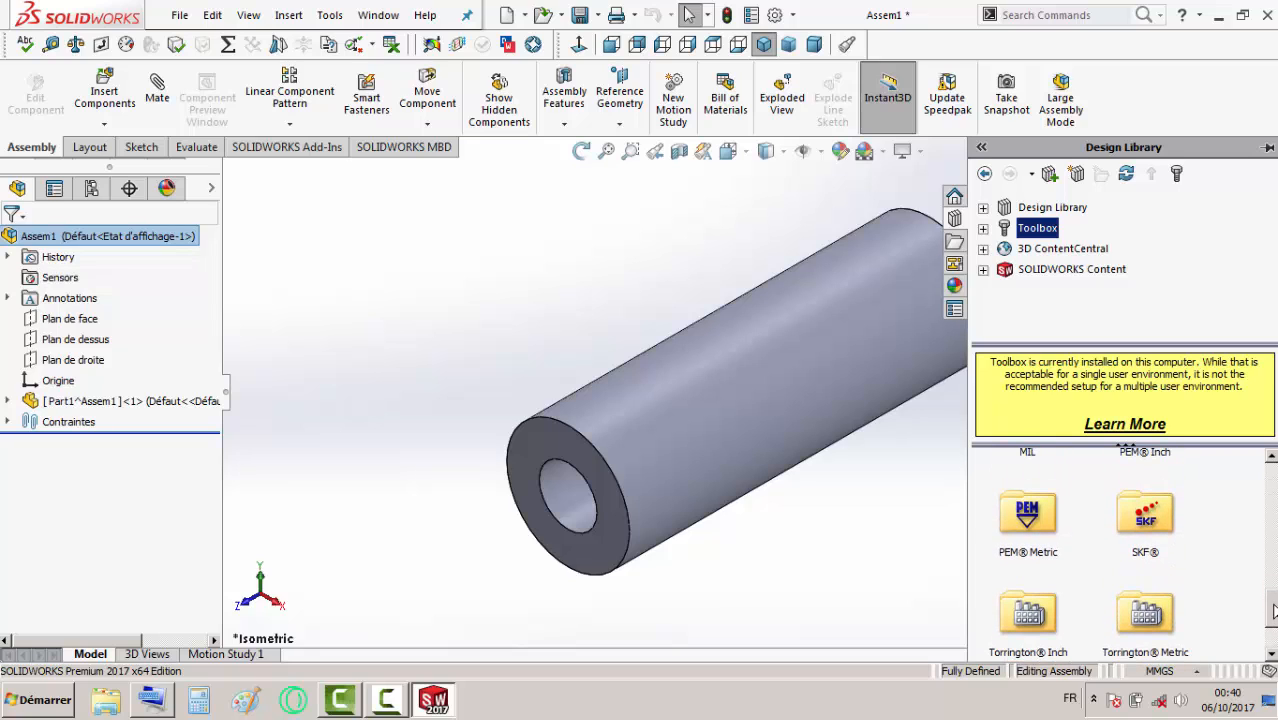
double_click(1138, 512)
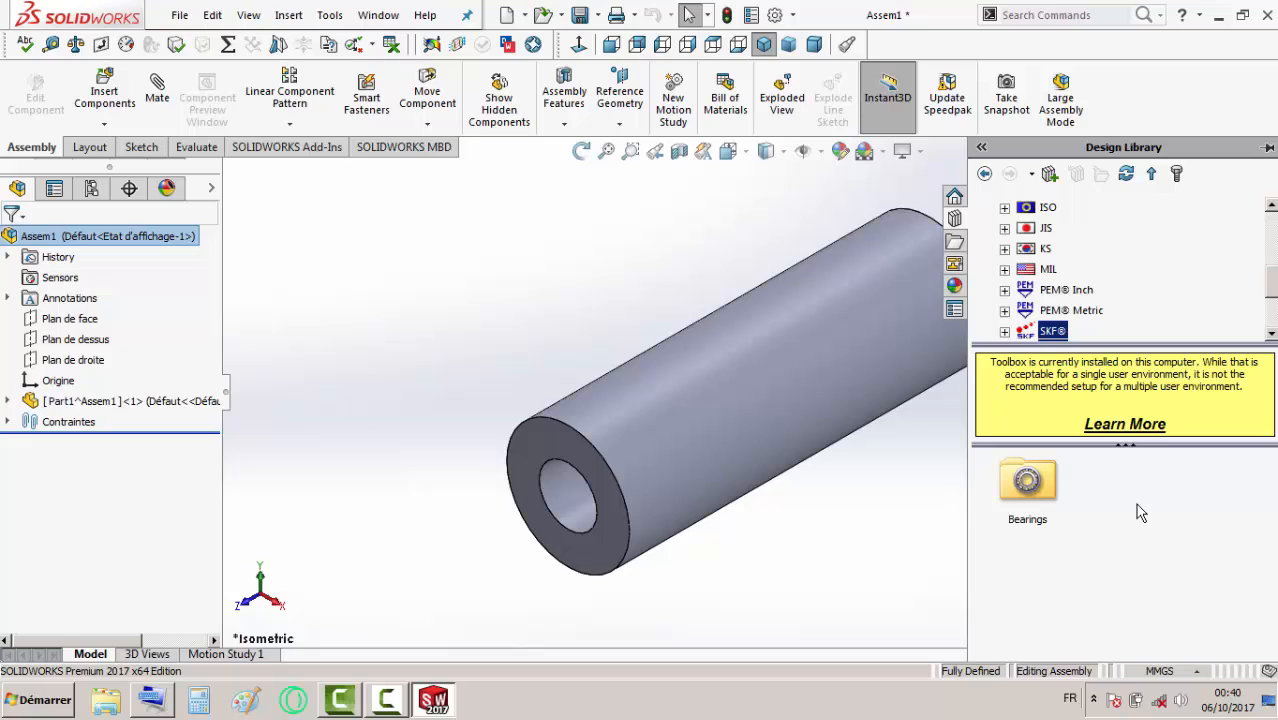
double_click(1045, 506)
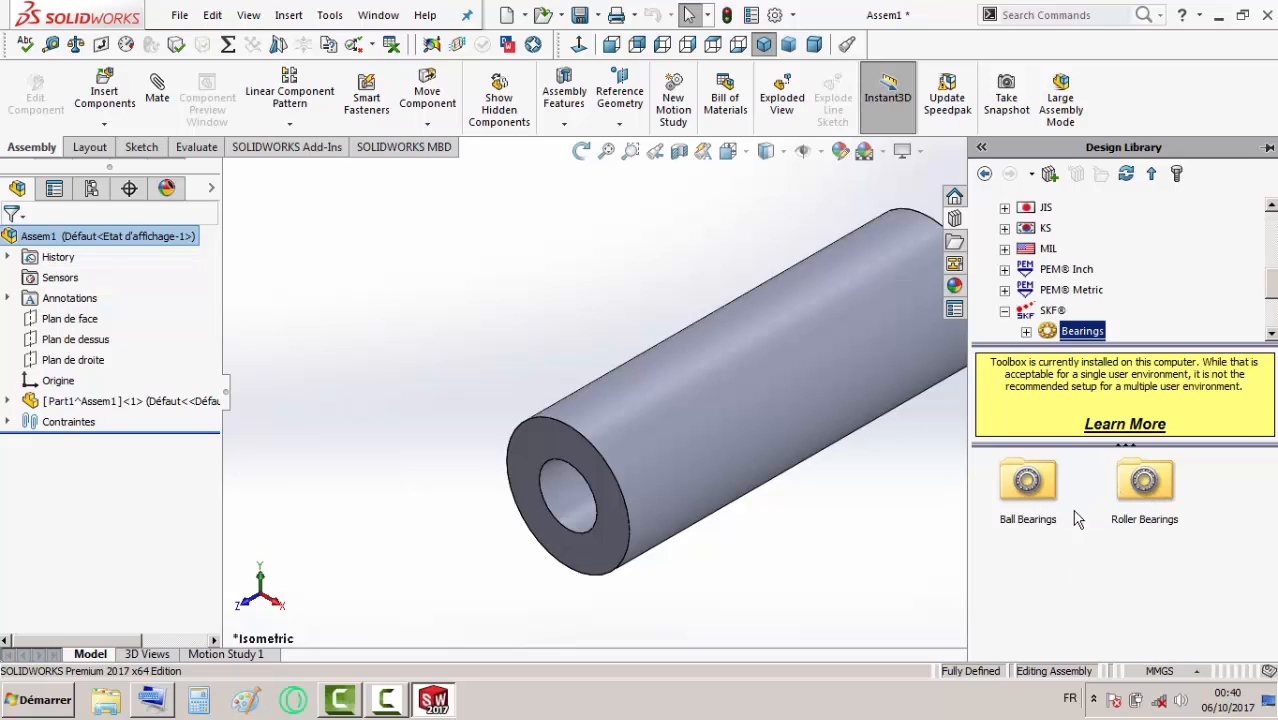
double_click(1038, 517)
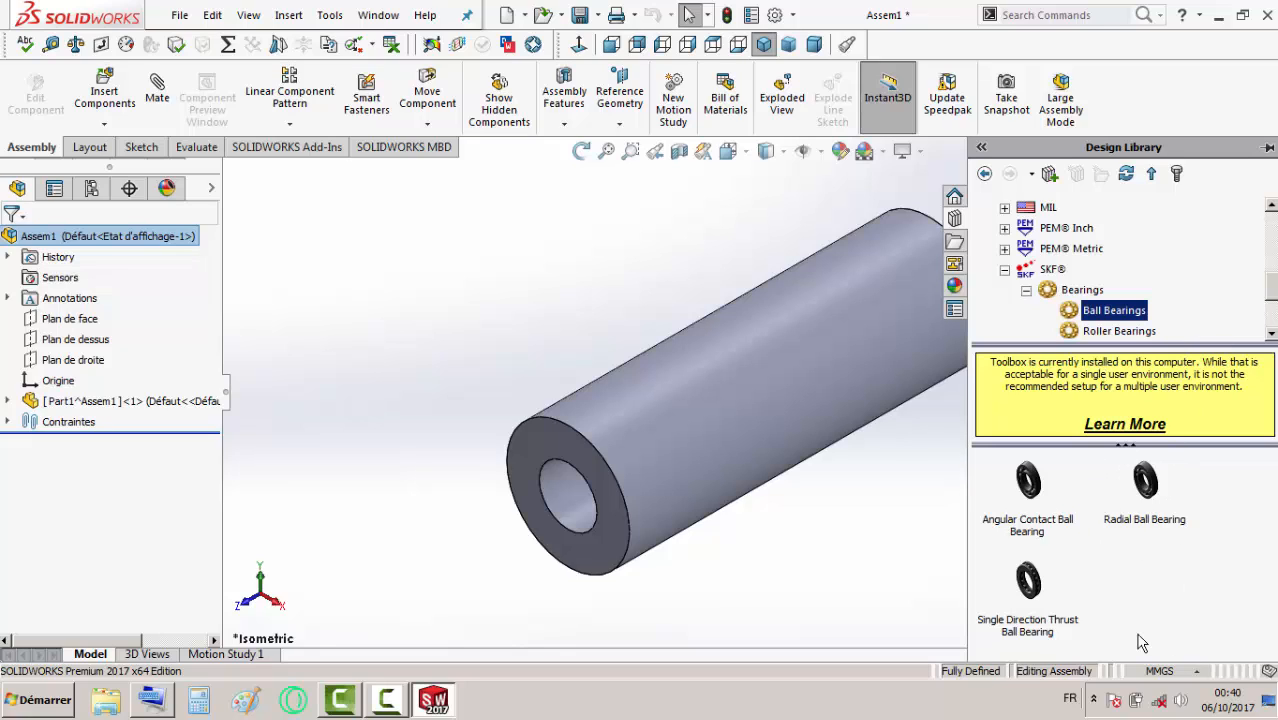
- Place a Radial Ball Bearing in the assembly near the front end of the hollow shaft
click(1155, 500)
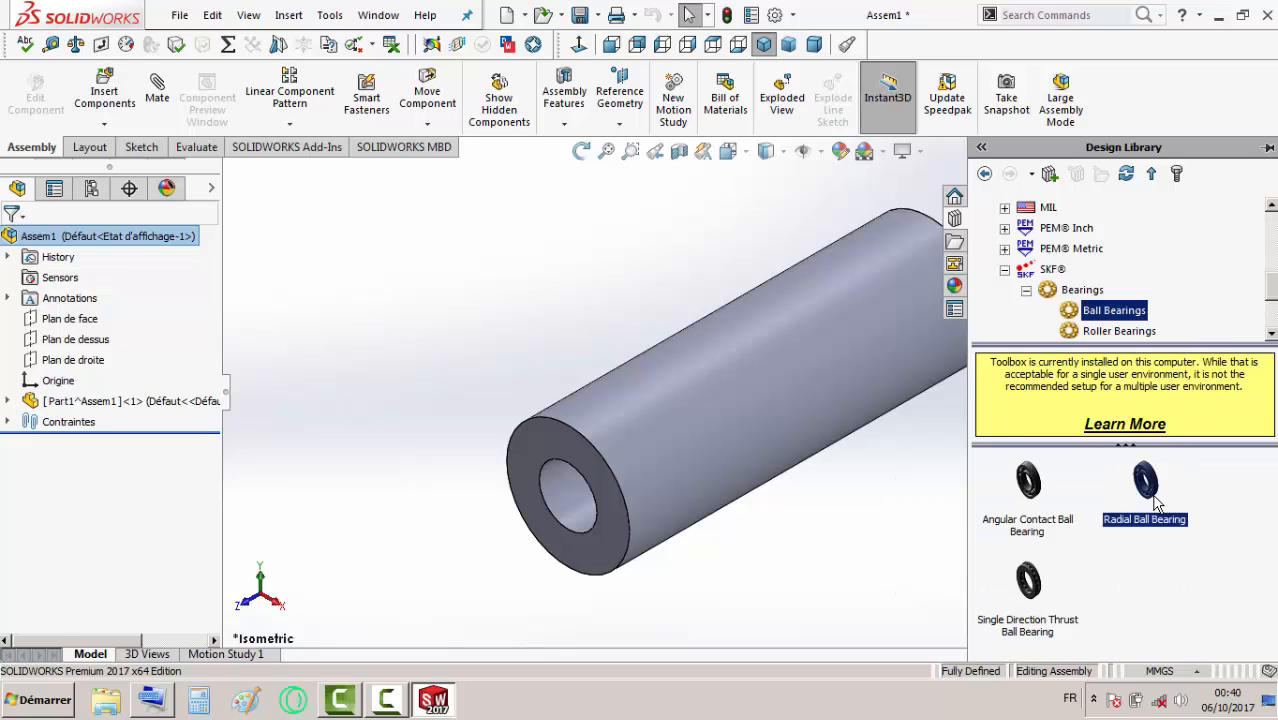
mouse_move(1155, 503)
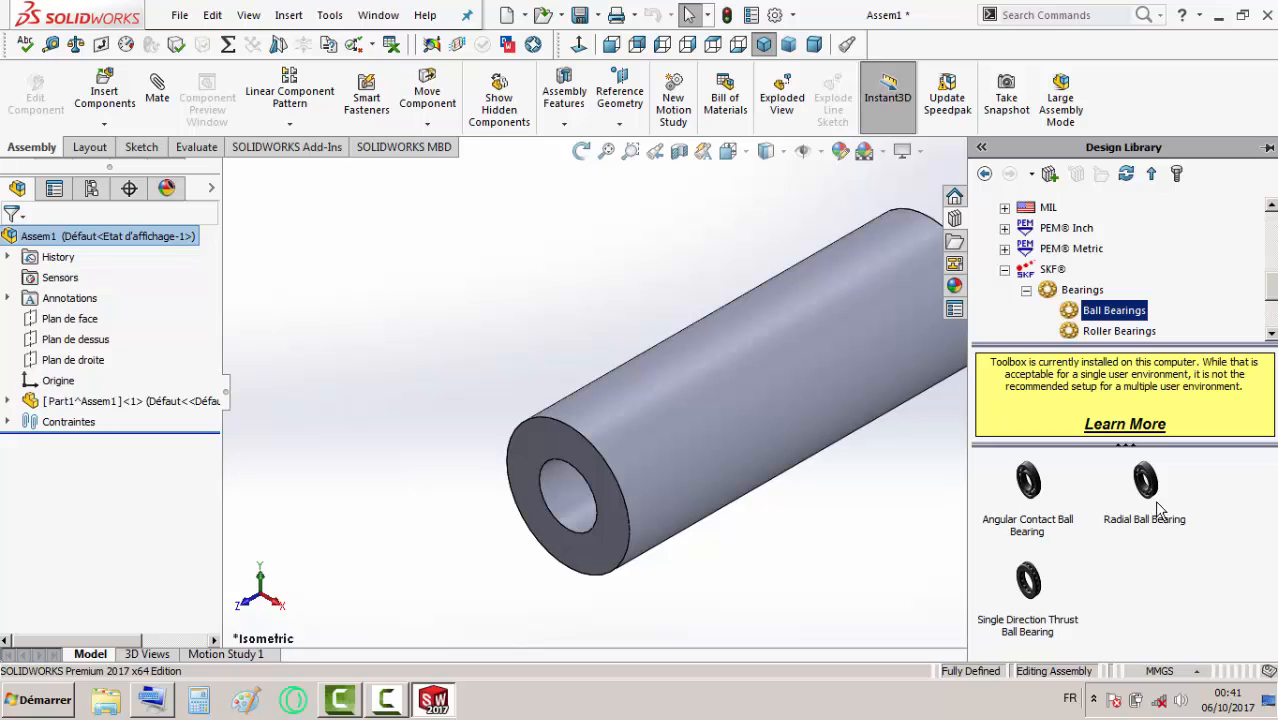
drag(1148, 512, 577, 362)
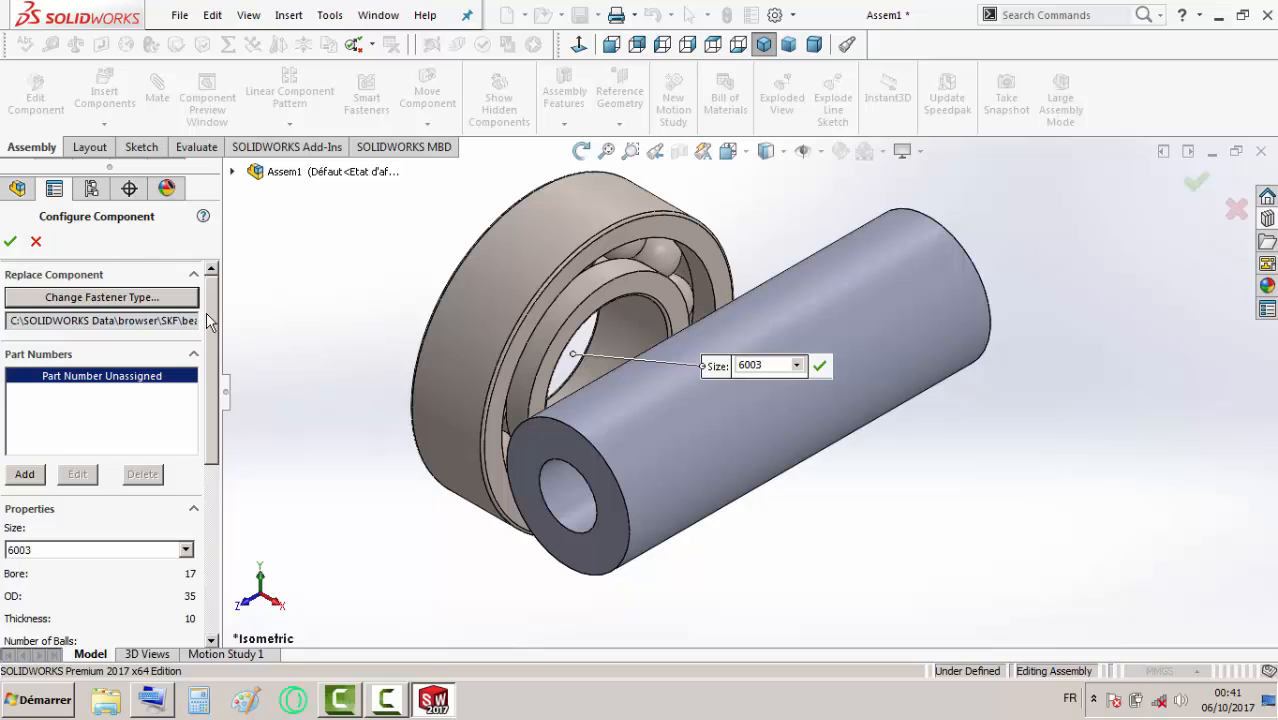
- Choose size 6003 for the radial ball bearing and finish the insertion with a single copy
drag(209, 311, 211, 265)
scroll(212, 400, down, 3)
scroll(215, 367, up, 3)
scroll(215, 367, up, 1)
drag(208, 398, 212, 467)
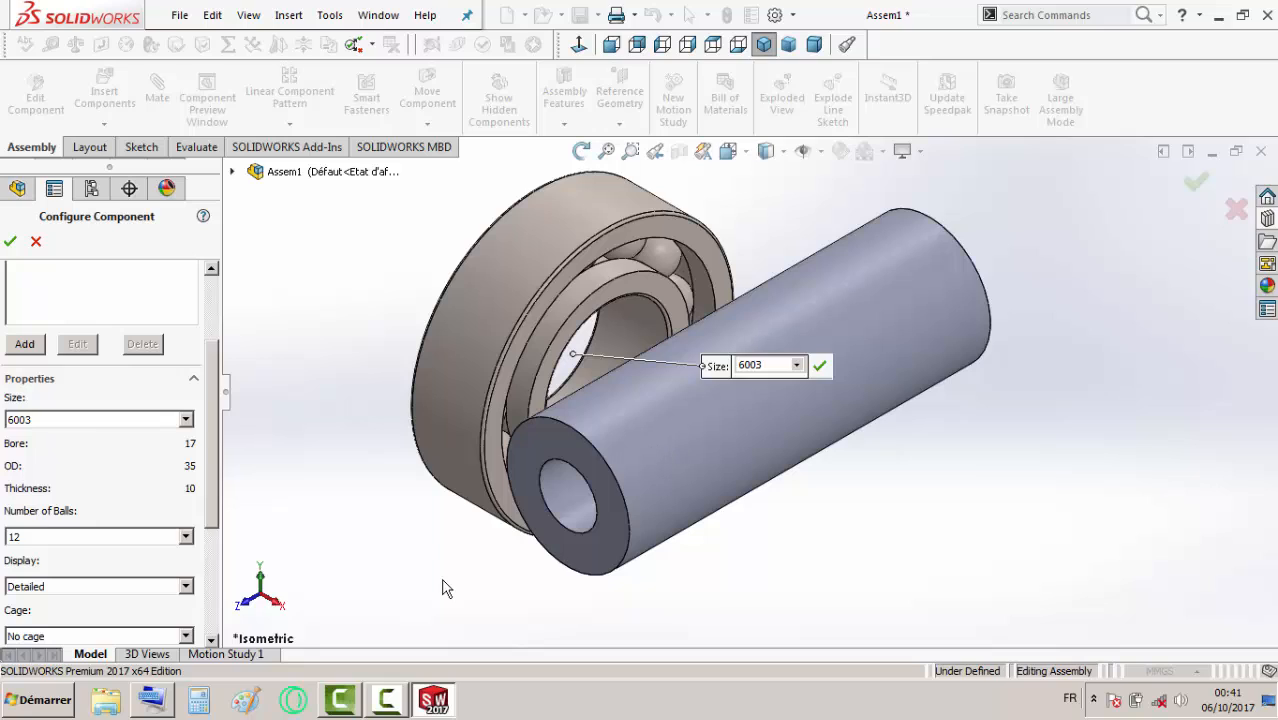
click(109, 420)
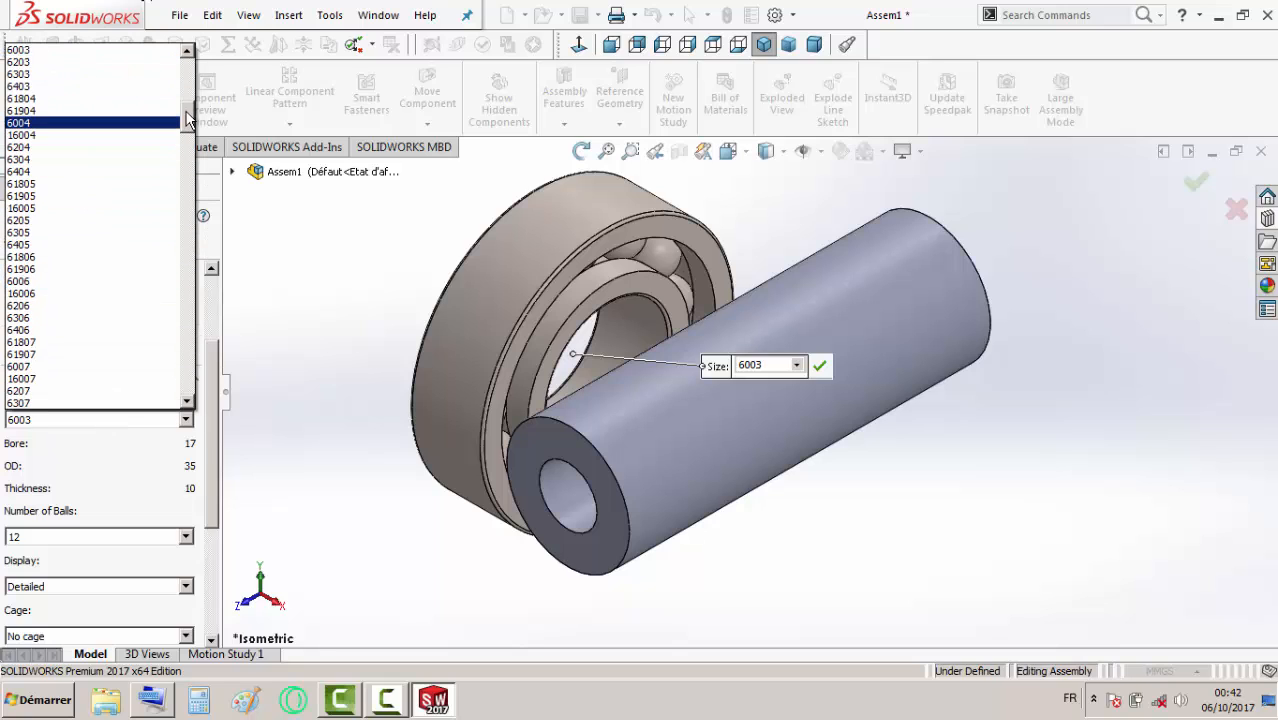
mouse_move(186, 120)
mouse_down()
mouse_move(189, 393)
mouse_move(190, 107)
mouse_up()
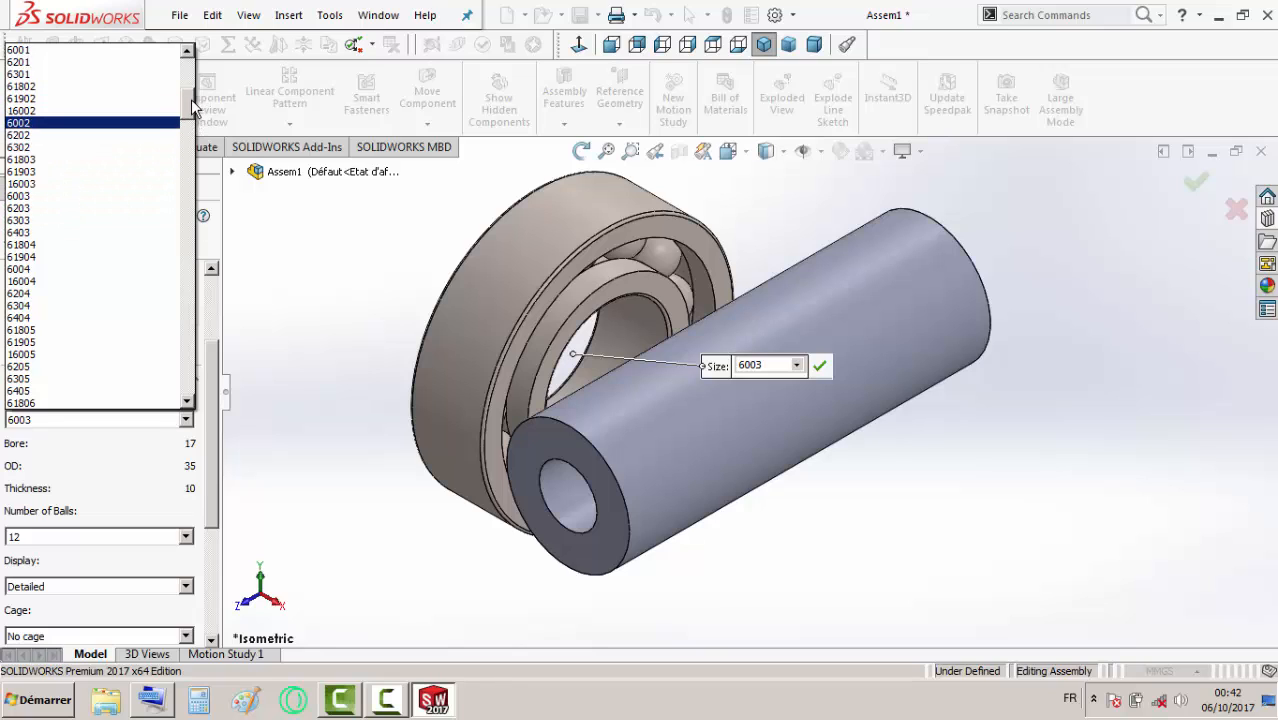
click(90, 196)
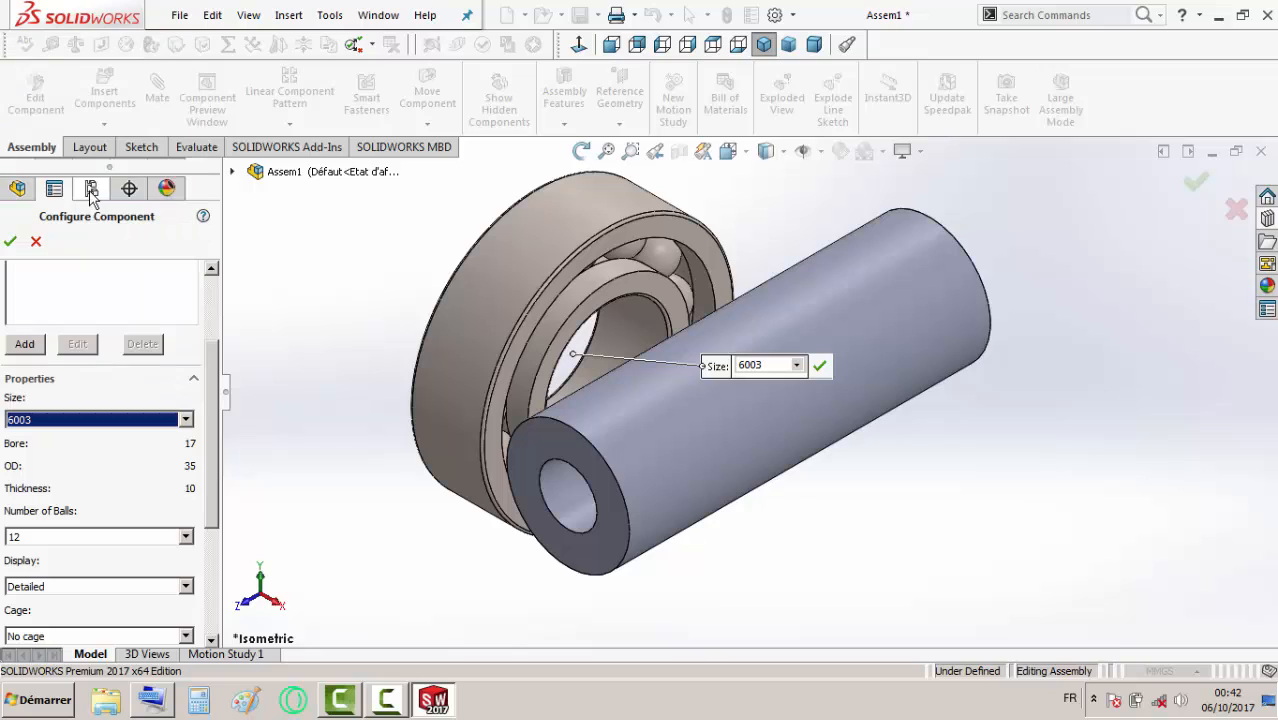
click(11, 243)
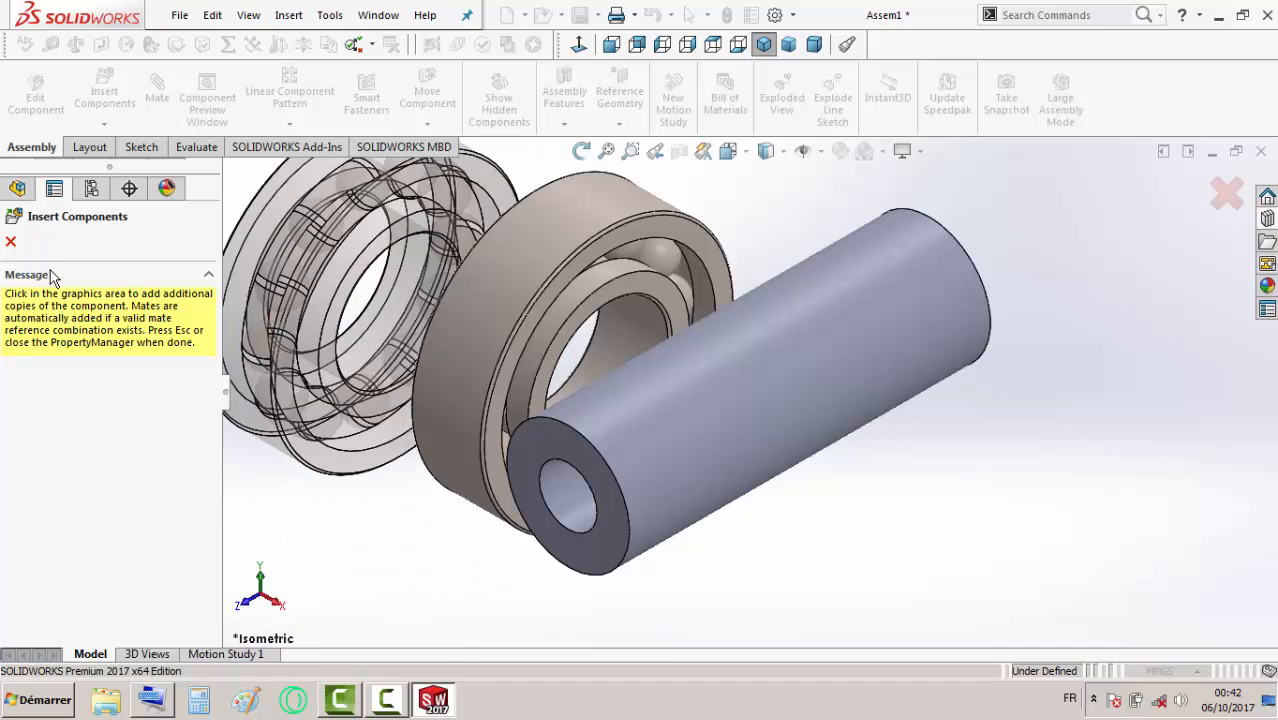
click(11, 241)
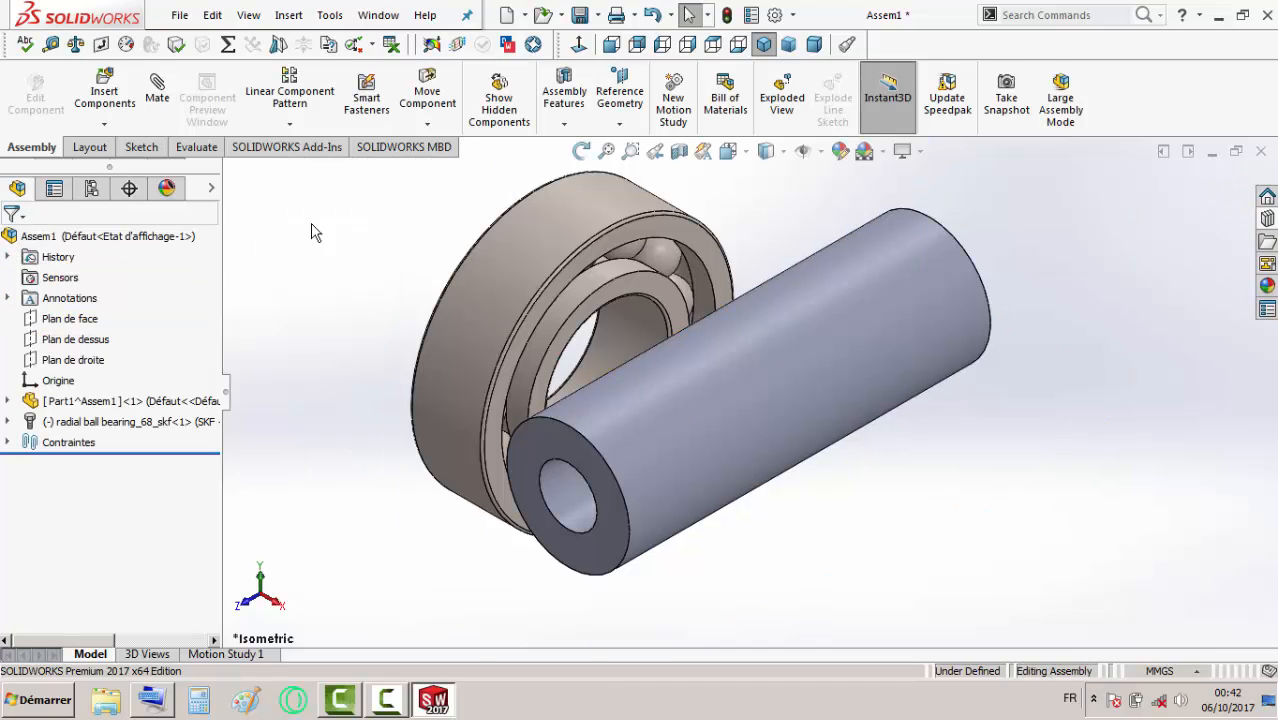
- Move the bearing clear of the shaft and check the diameters of the shaft's outer edge and the bearing's bore
drag(514, 272, 285, 292)
click(588, 231)
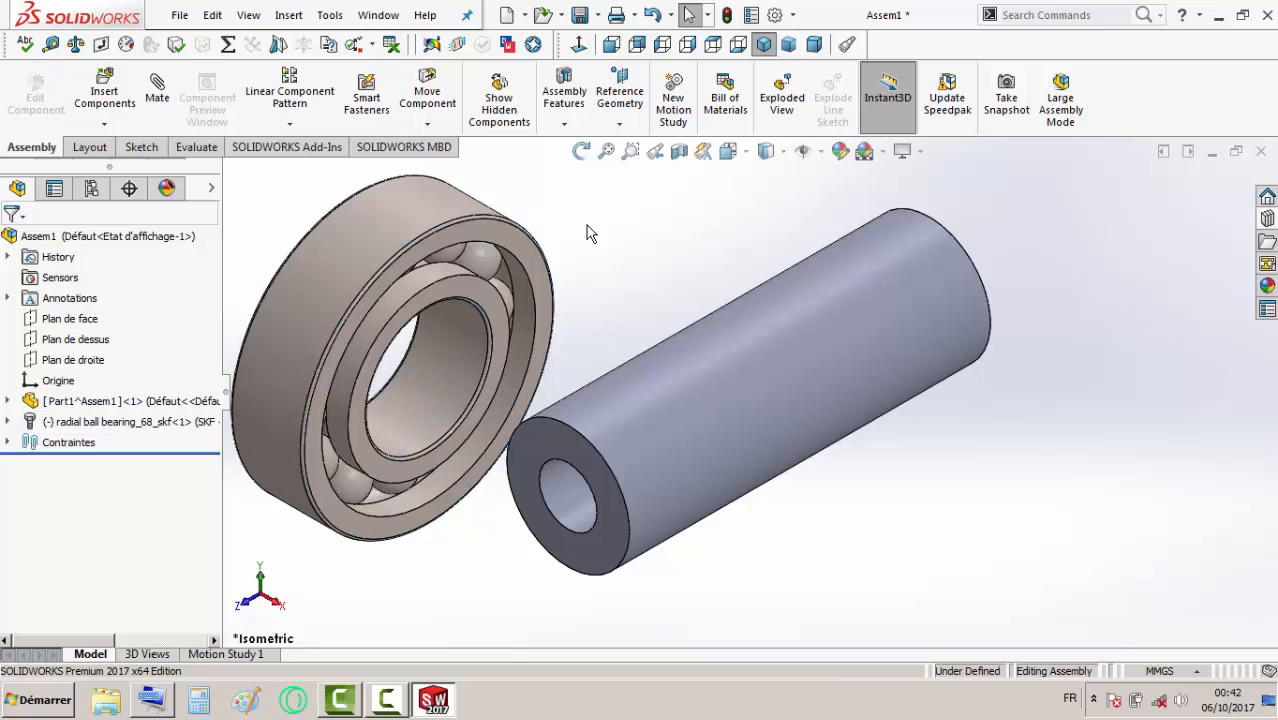
click(625, 497)
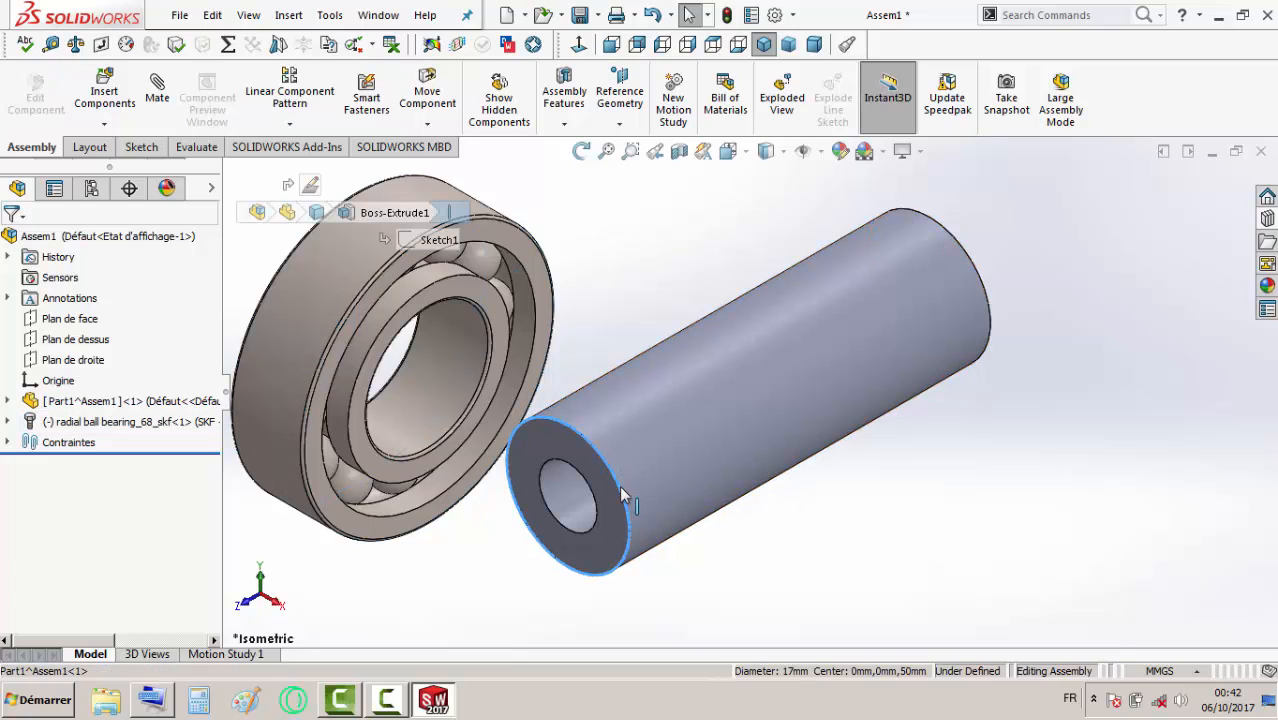
click(482, 390)
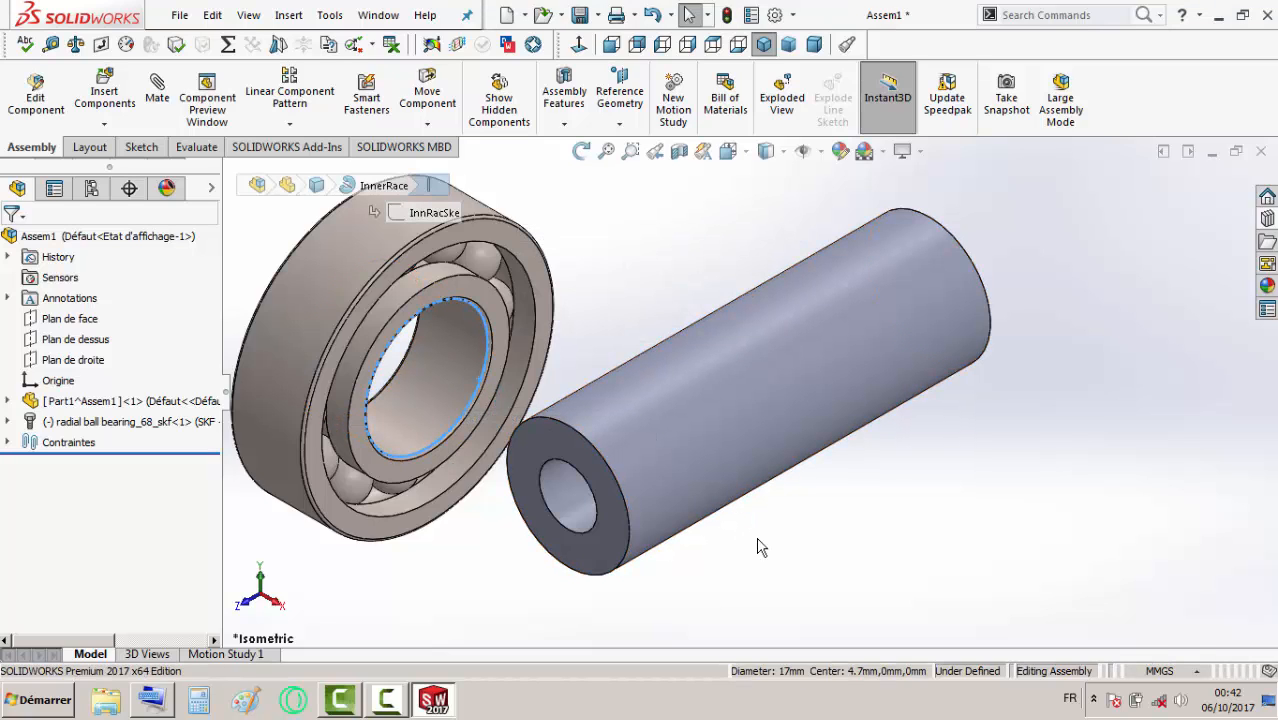
click(679, 545)
click(628, 525)
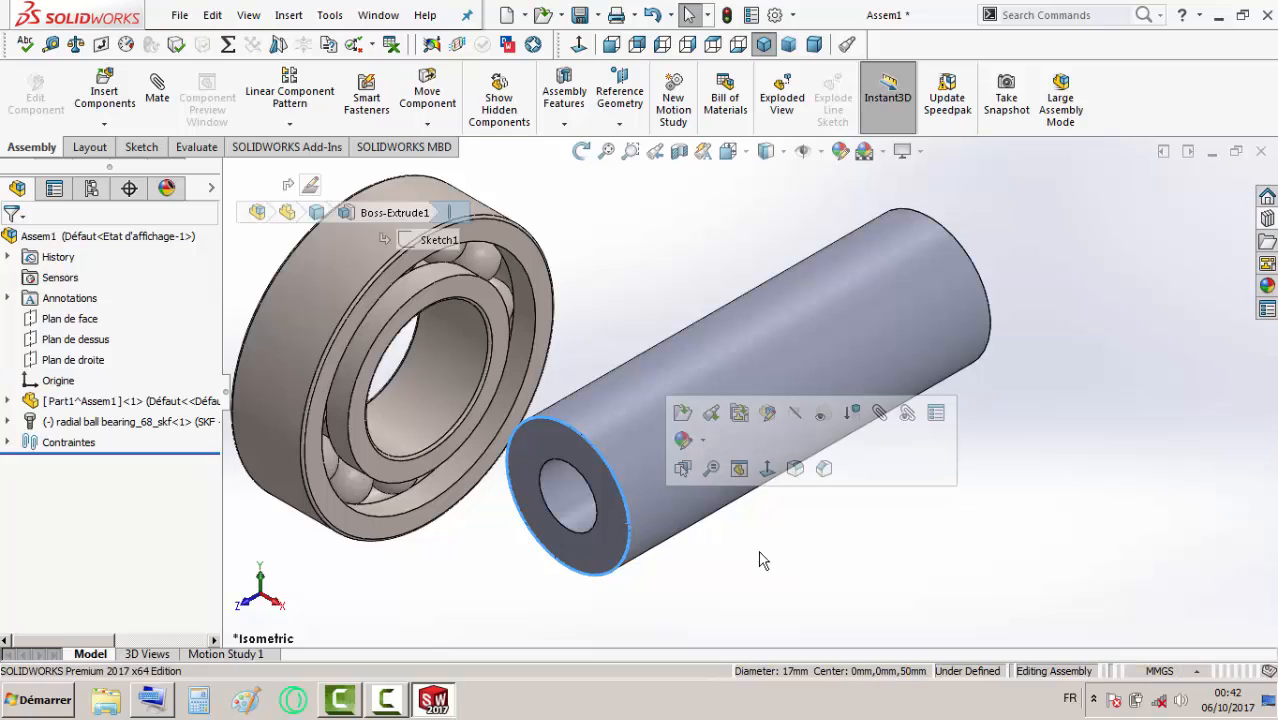
click(760, 553)
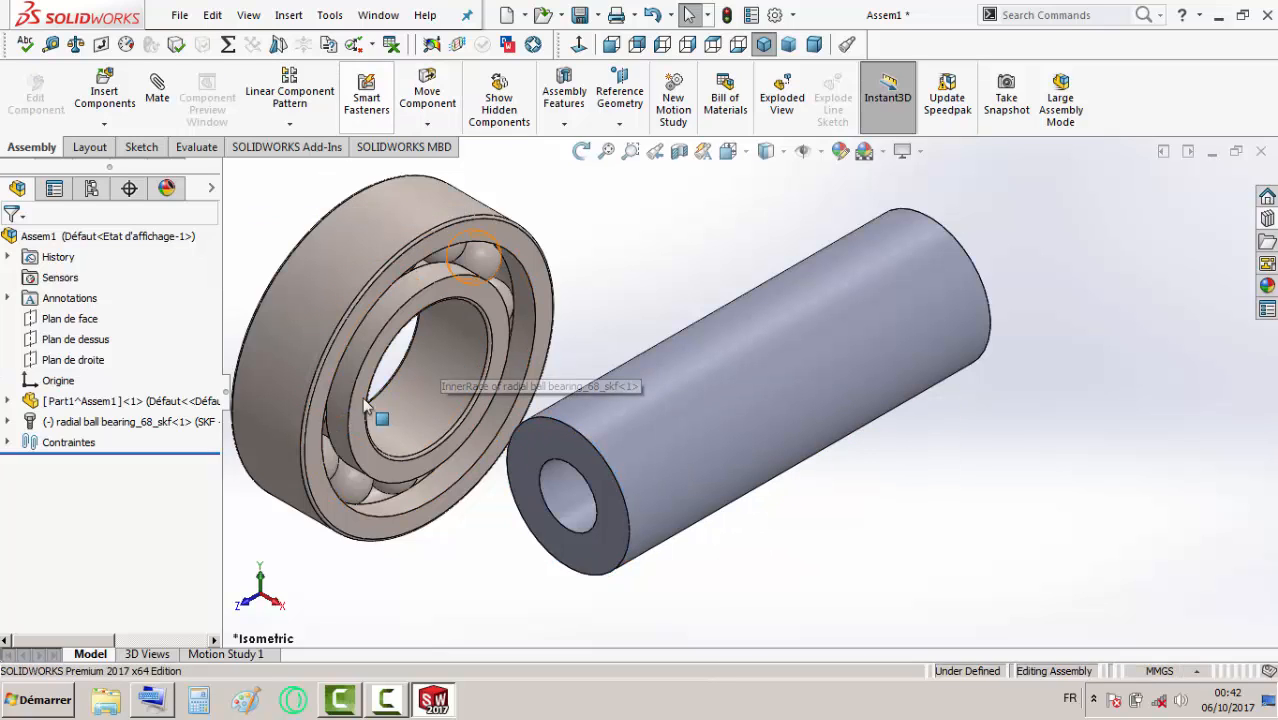
- Add a concentric mate between the bearing's inner bore face and the shaft's outer cylindrical face
click(155, 95)
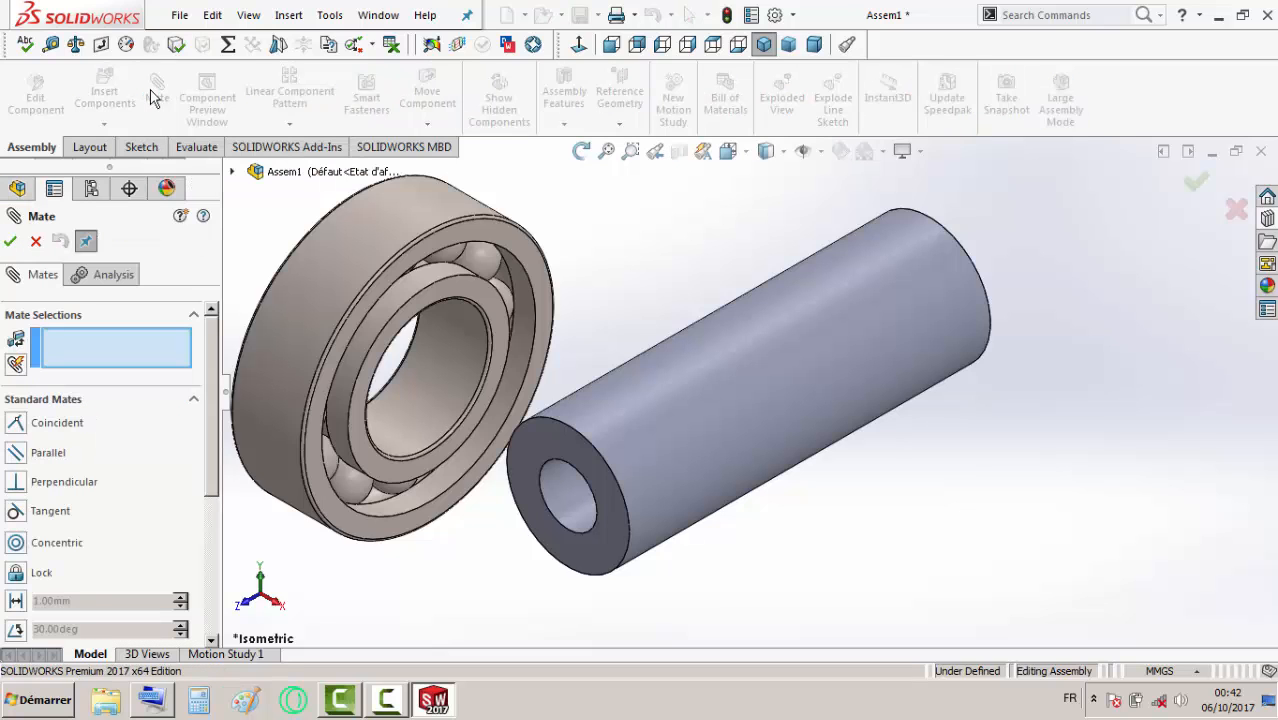
click(395, 420)
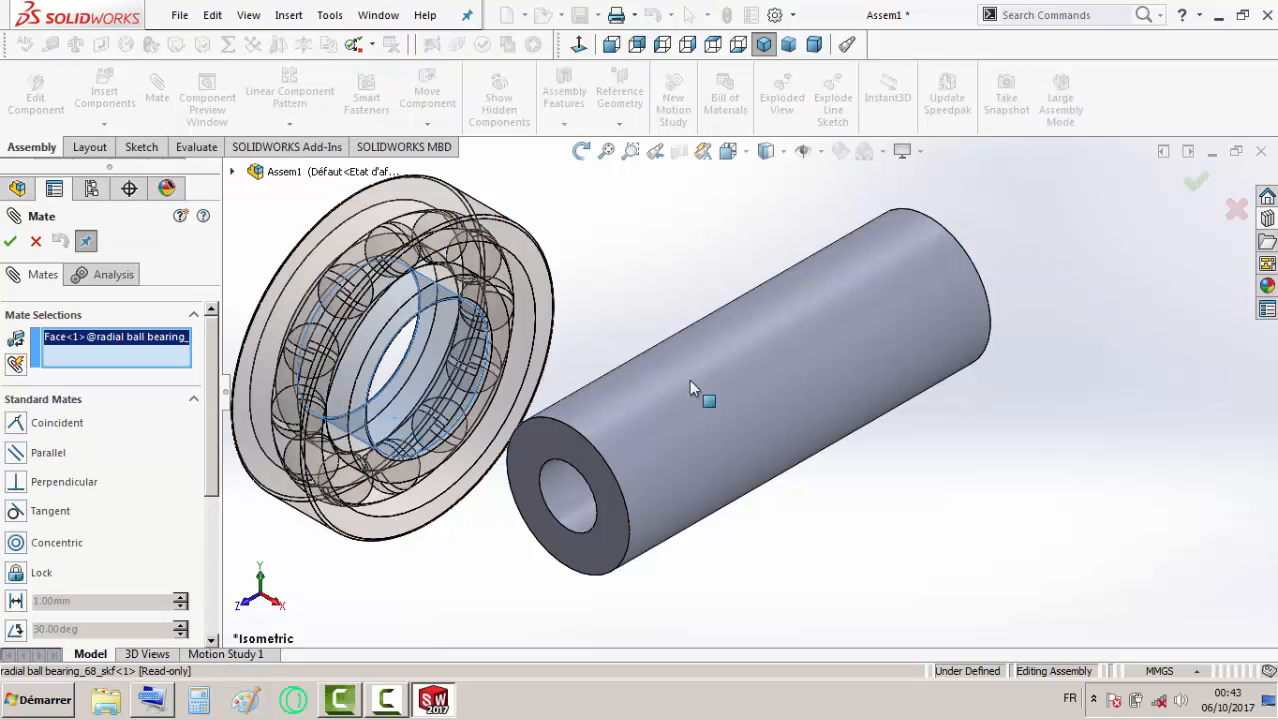
click(700, 390)
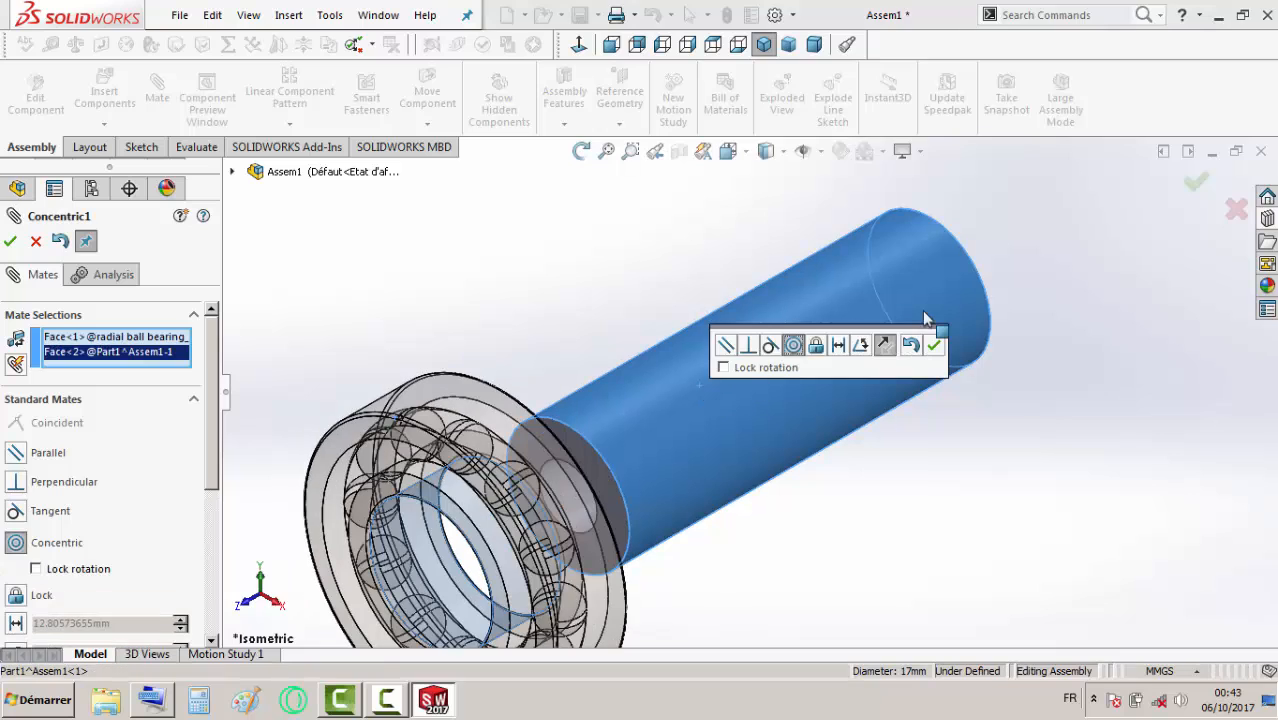
click(932, 349)
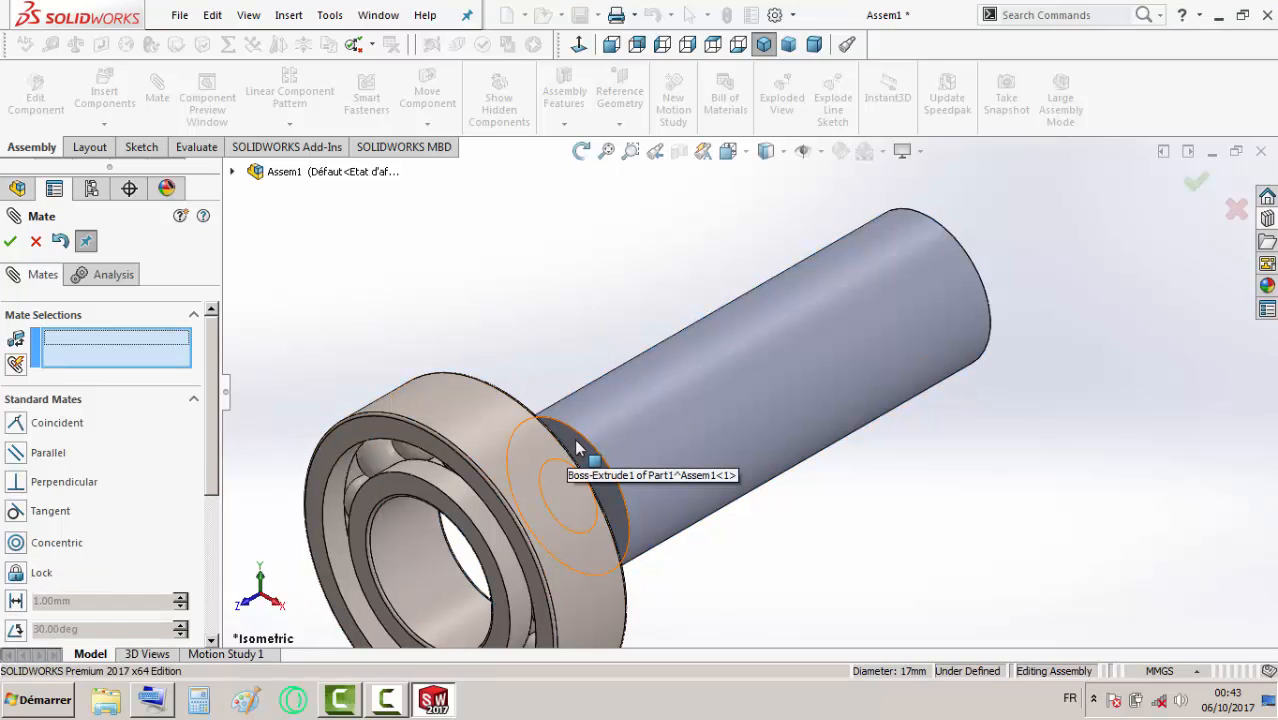
- Add a 25 mm distance mate between the shaft's front end face and the bearing's side face, flipped so the bearing sits on the shaft
click(591, 468)
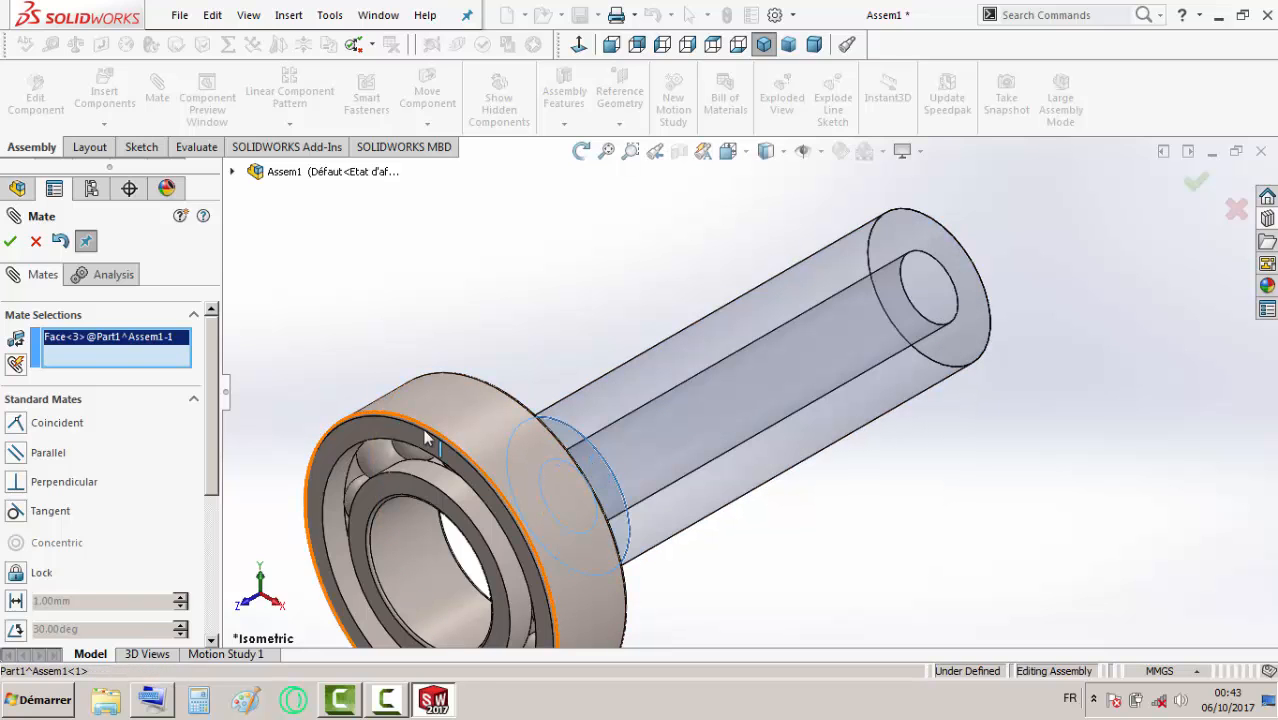
click(363, 432)
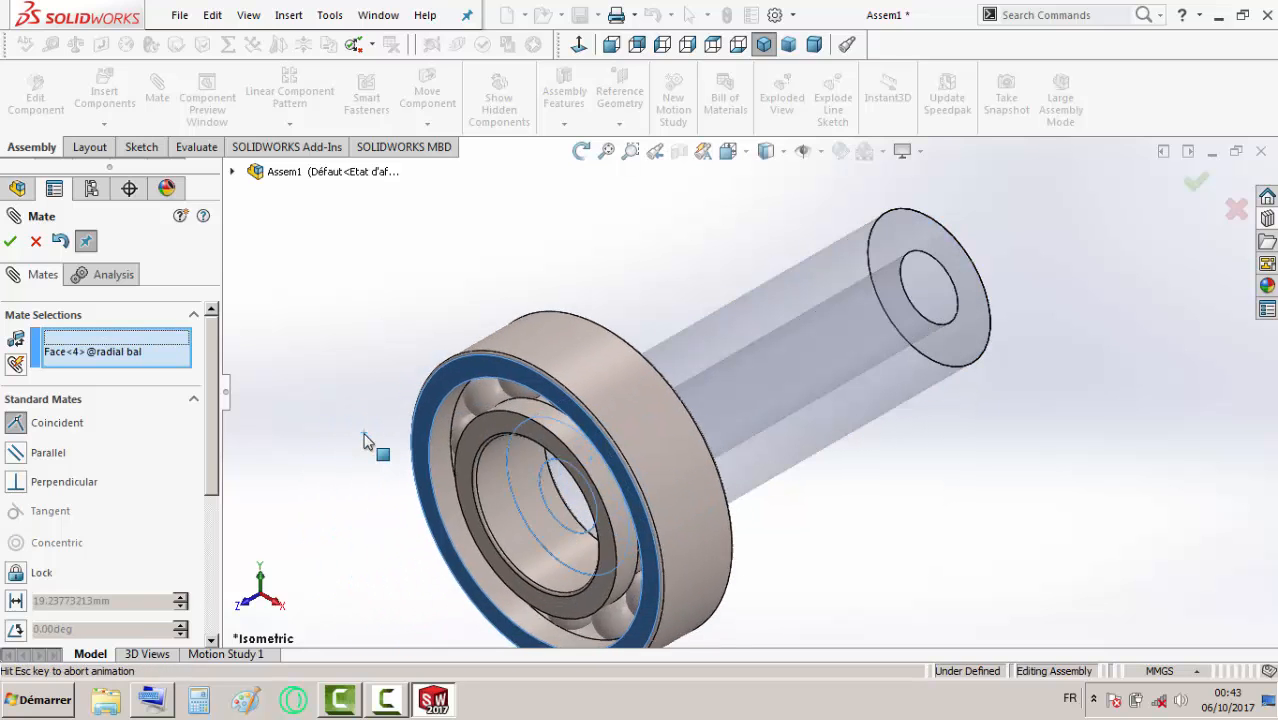
click(100, 601)
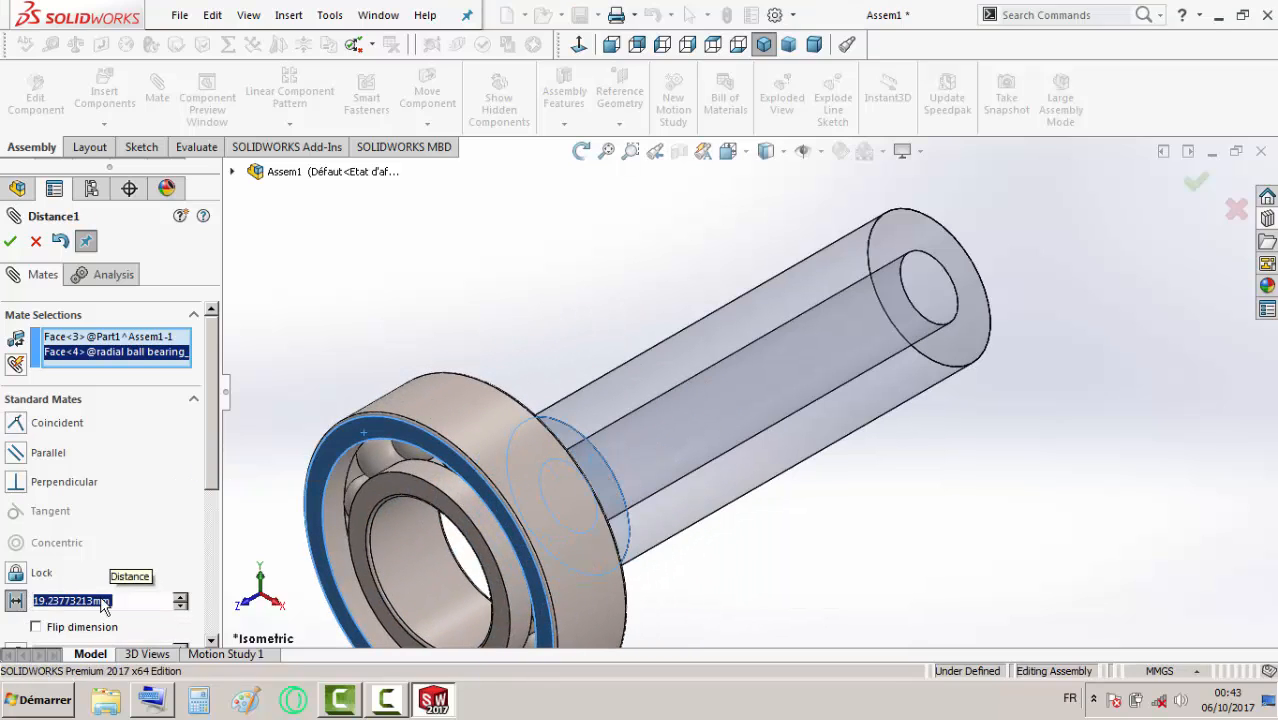
text(25)
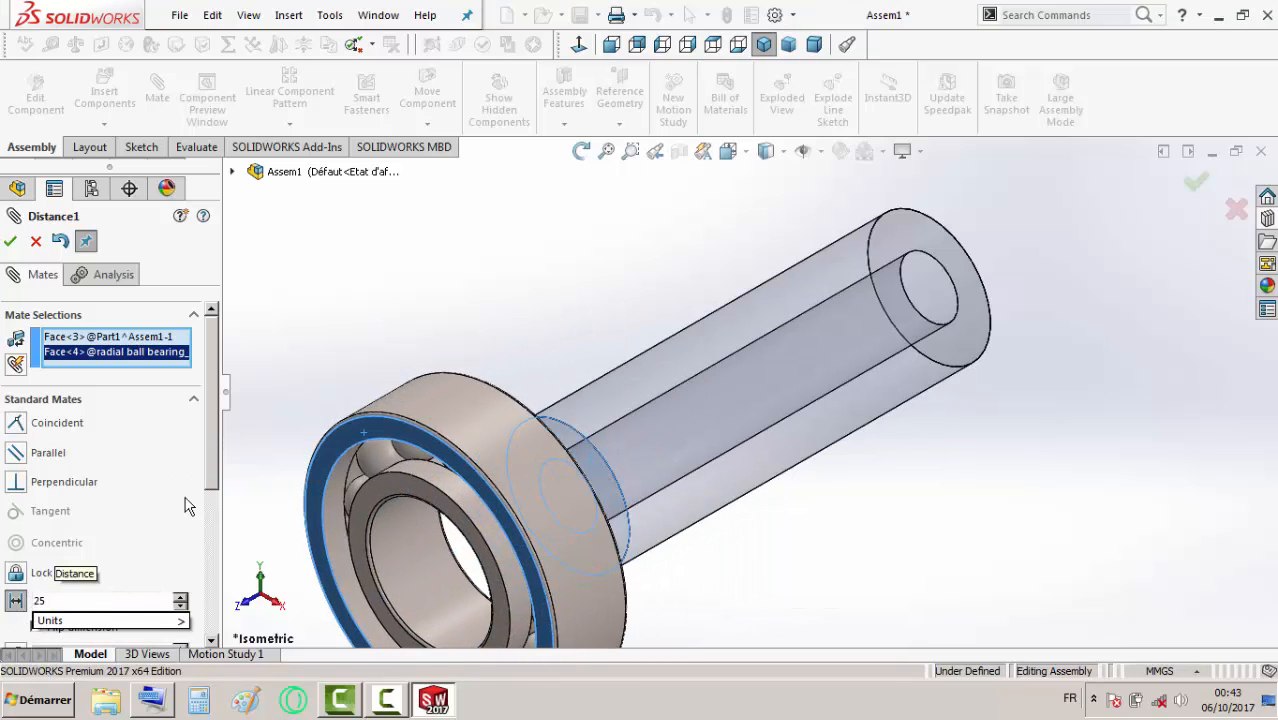
key(Return)
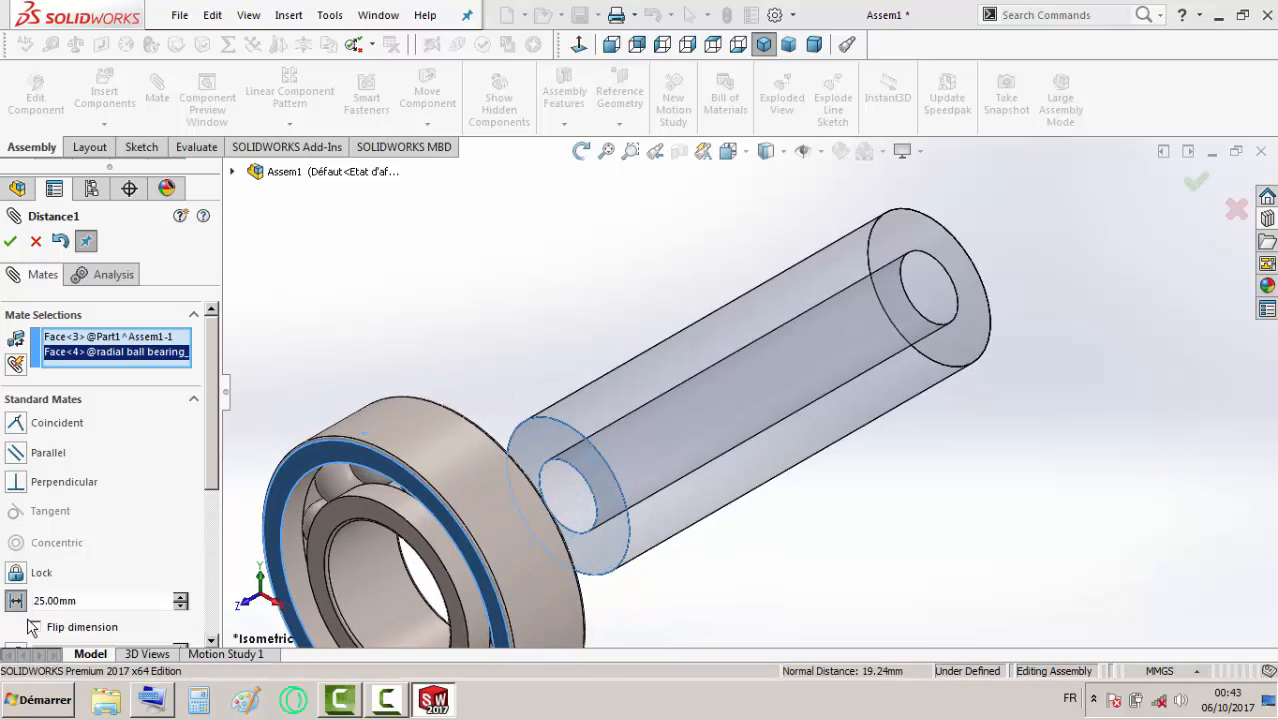
click(36, 627)
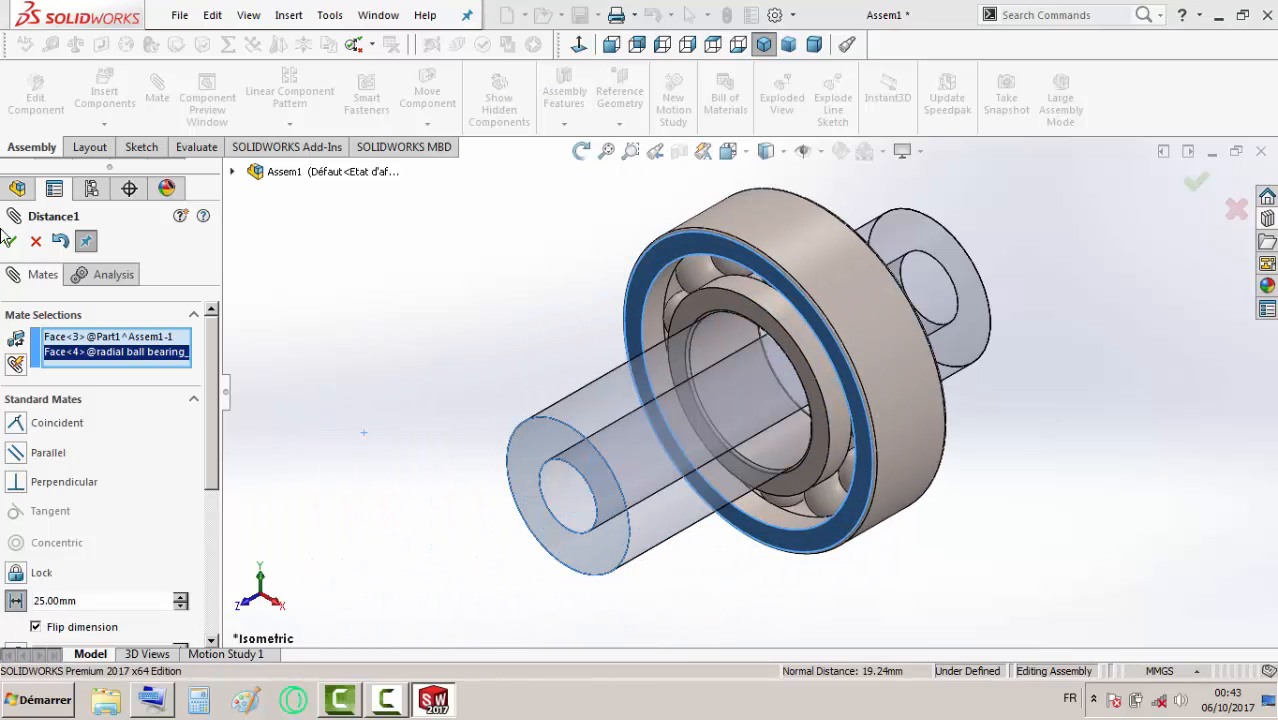
click(8, 241)
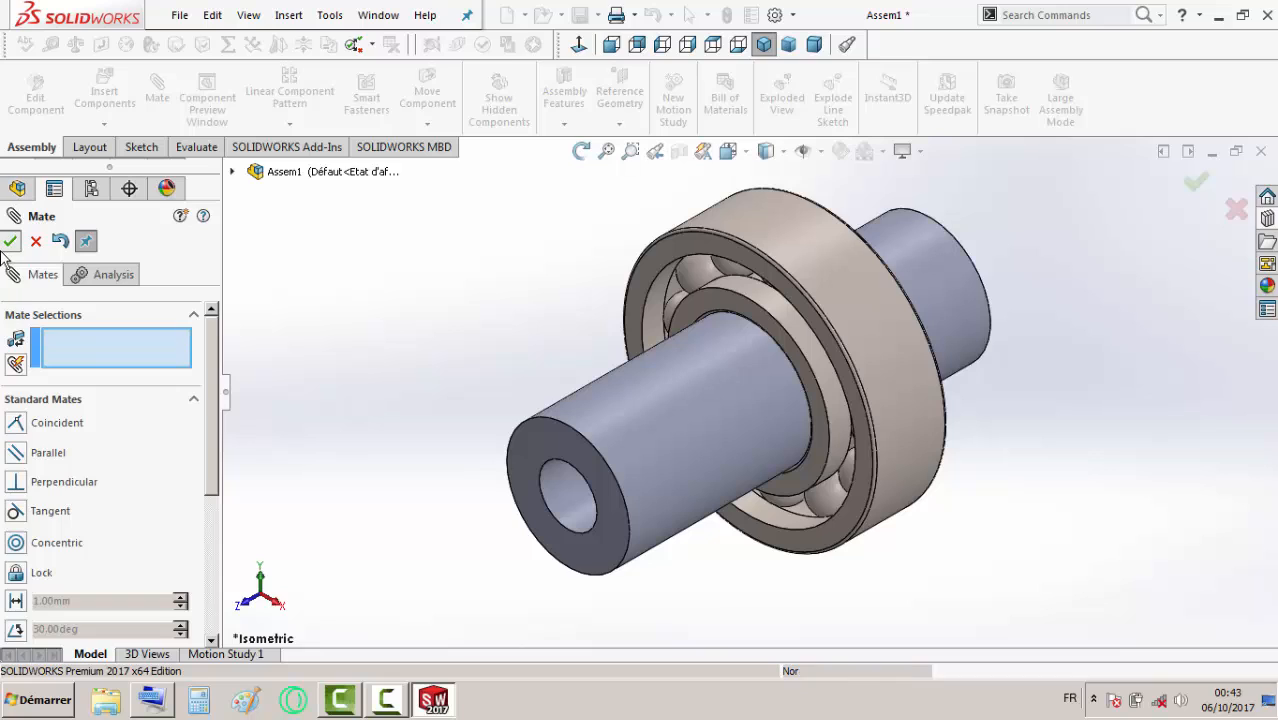
click(9, 241)
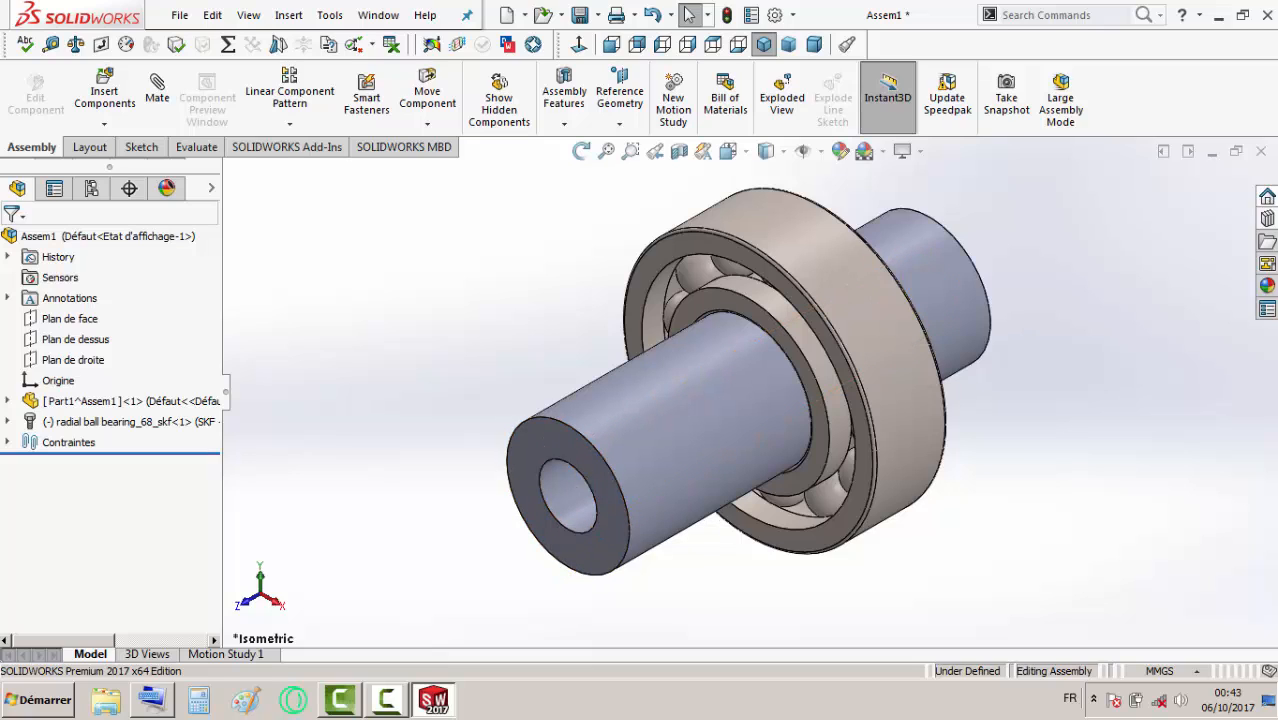
- Browse the Toolbox library from the SKF bearings to the ISO structural hex bolts under Bolts and Screws
click(1267, 219)
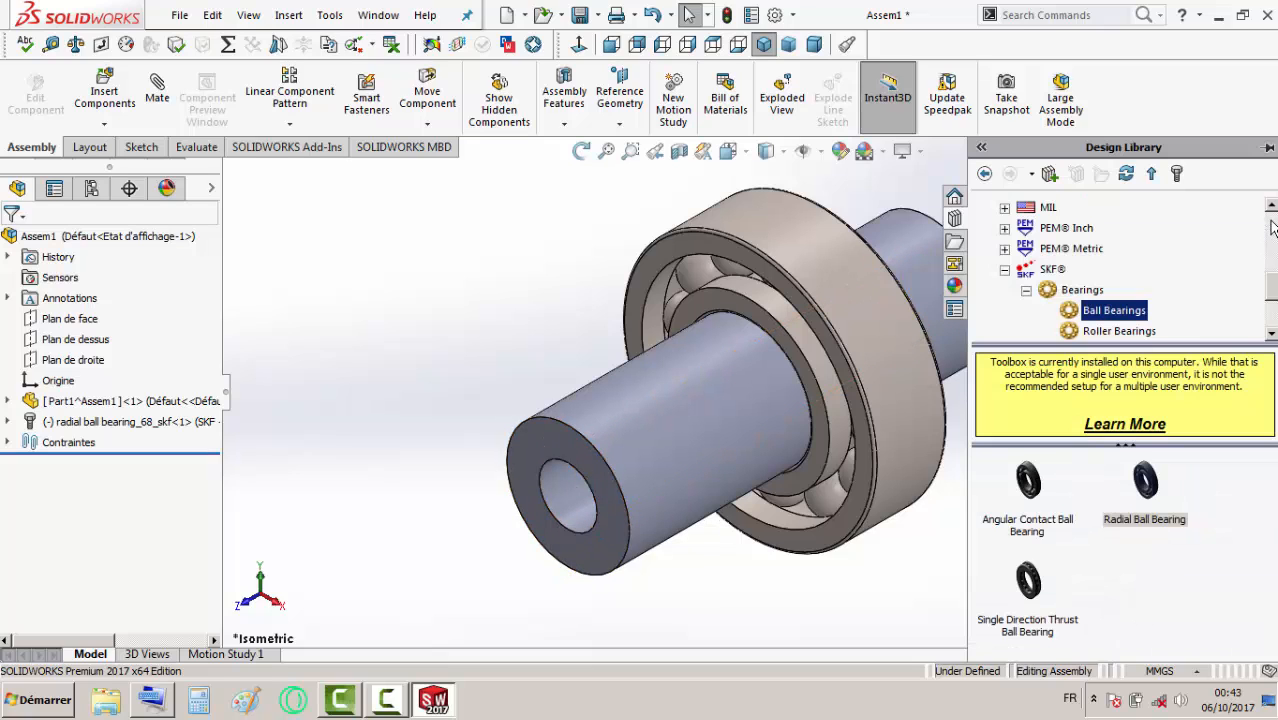
click(1025, 292)
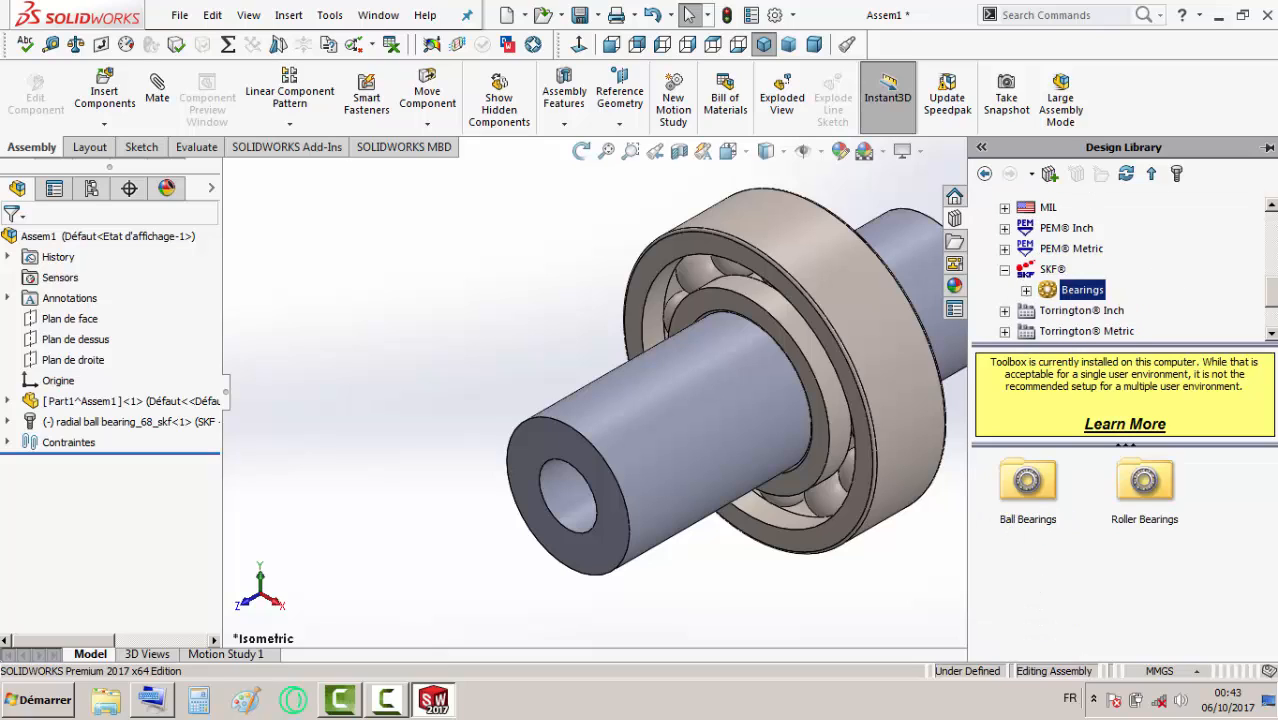
drag(1274, 300, 1275, 262)
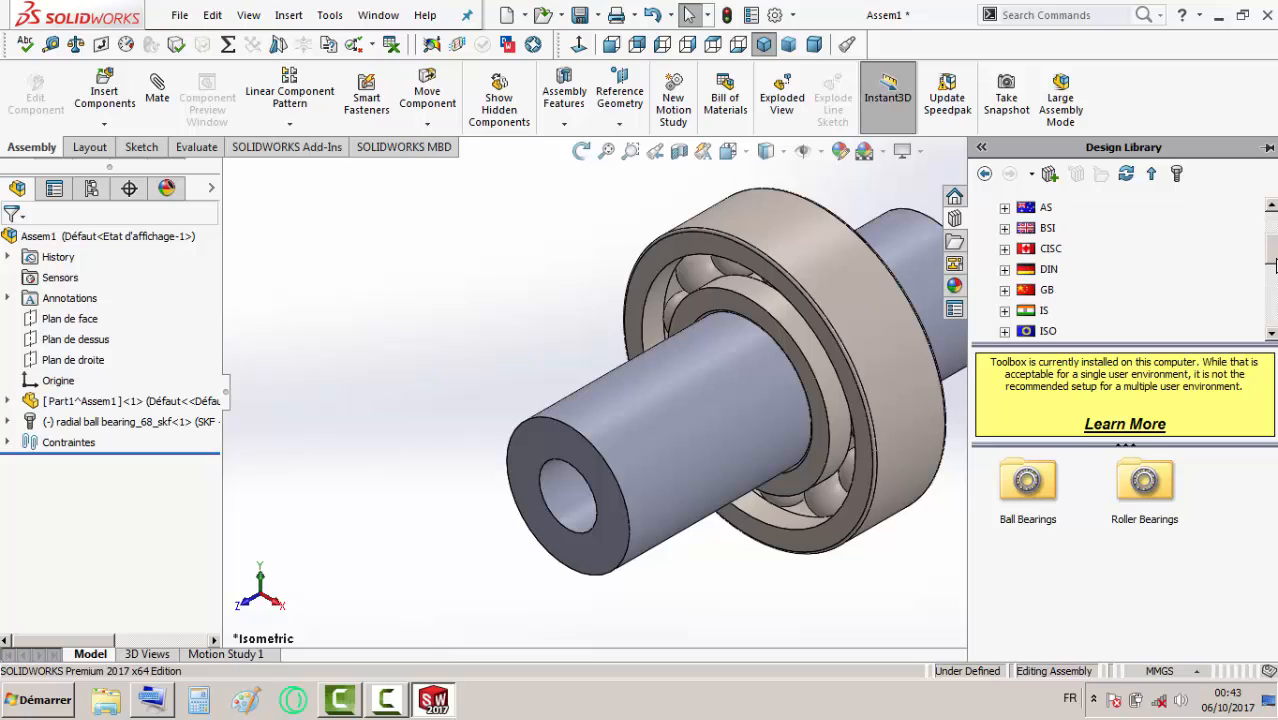
click(1045, 336)
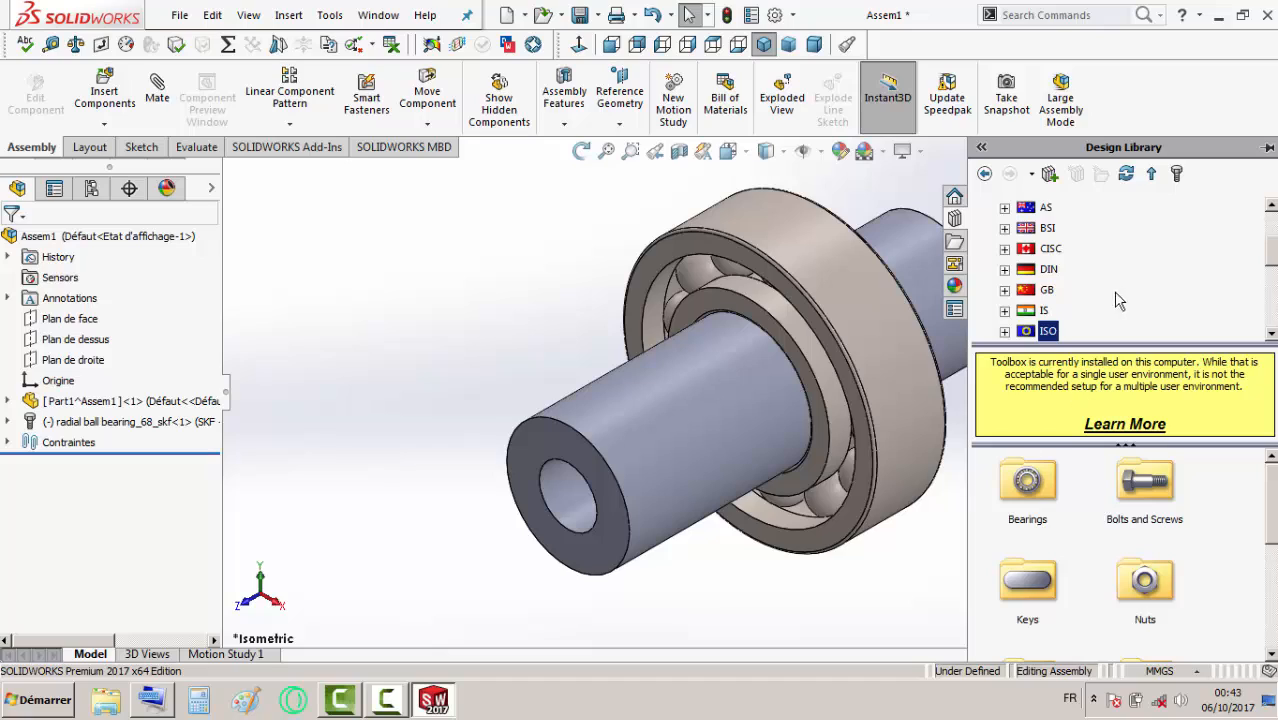
double_click(1150, 517)
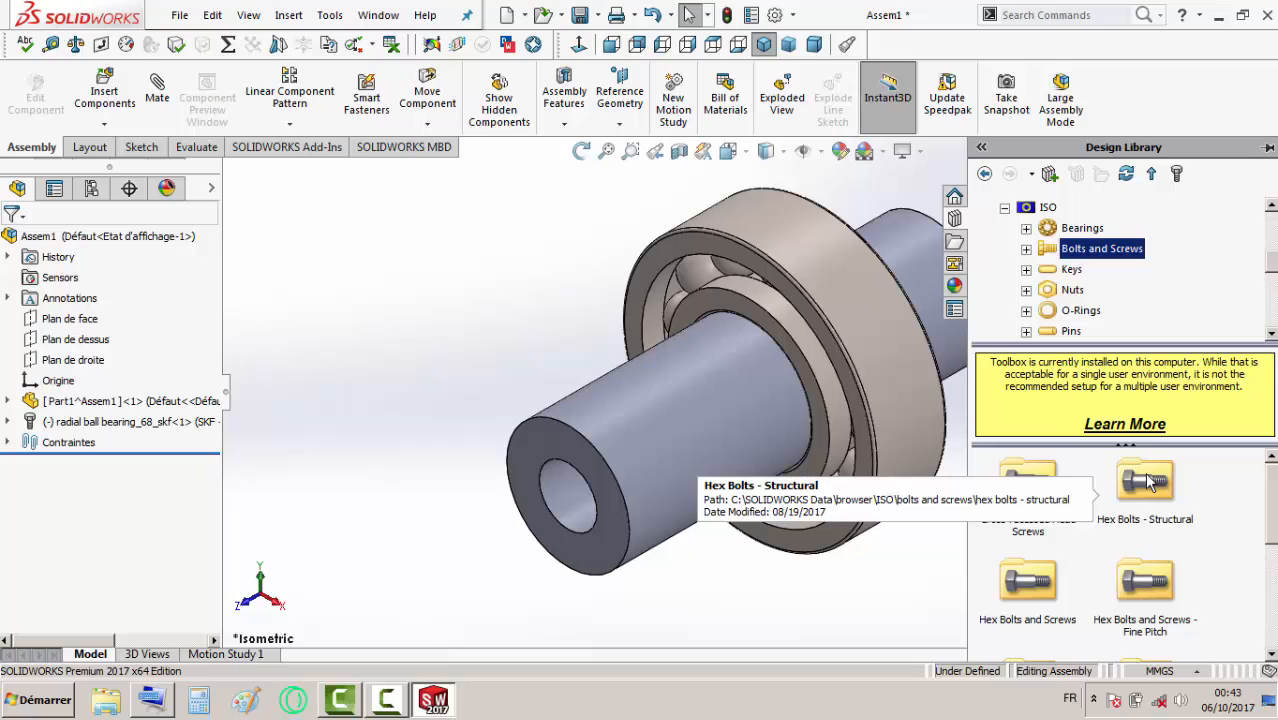
double_click(1150, 481)
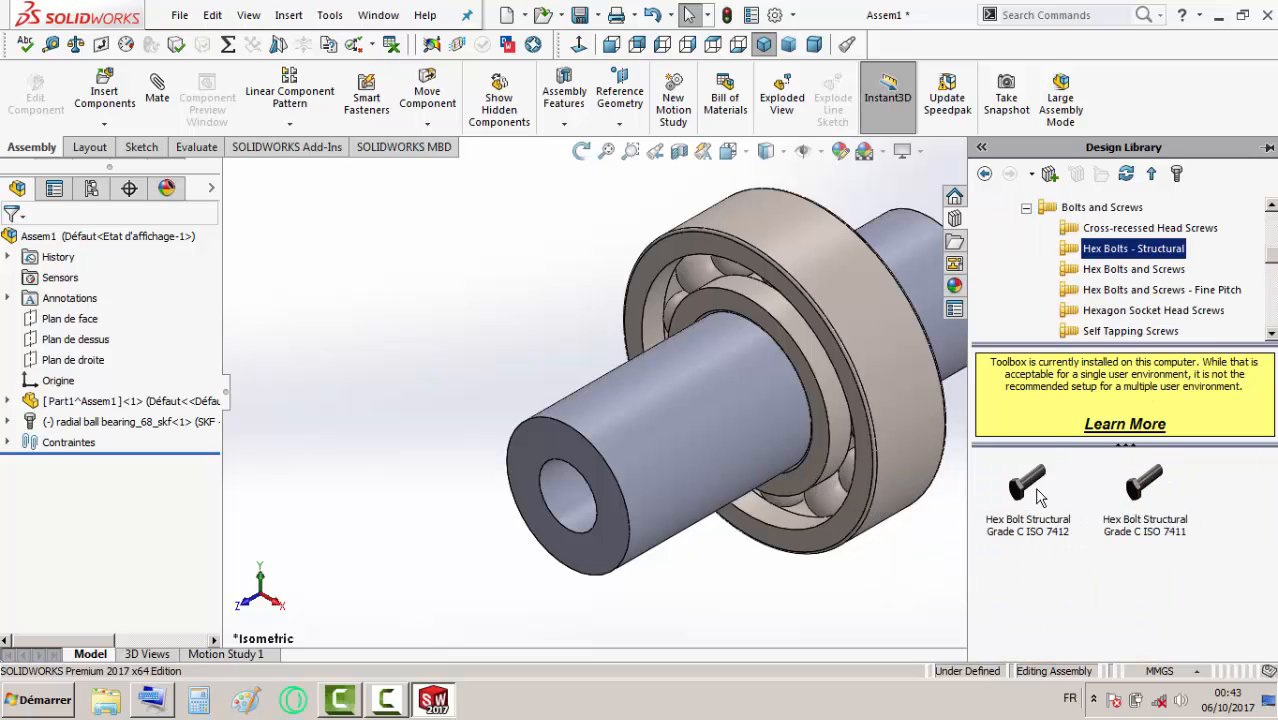
mouse_move(1039, 498)
drag(1039, 498, 431, 324)
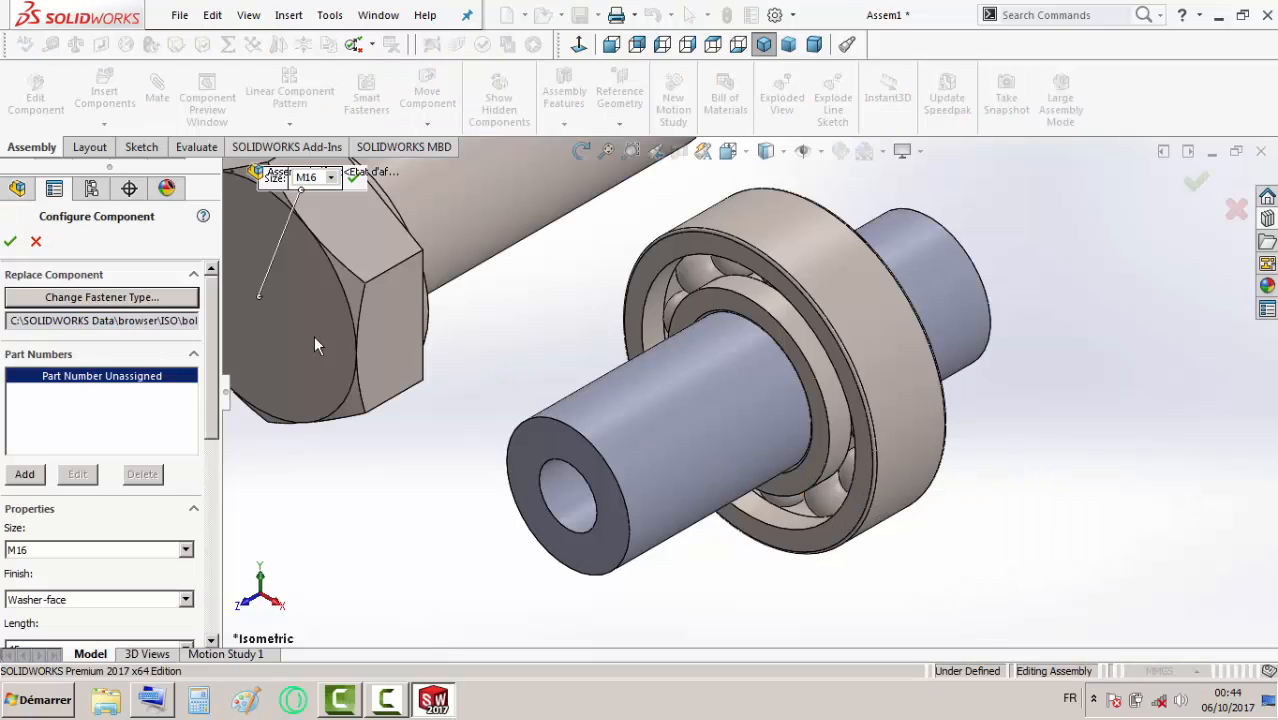
drag(208, 388, 207, 440)
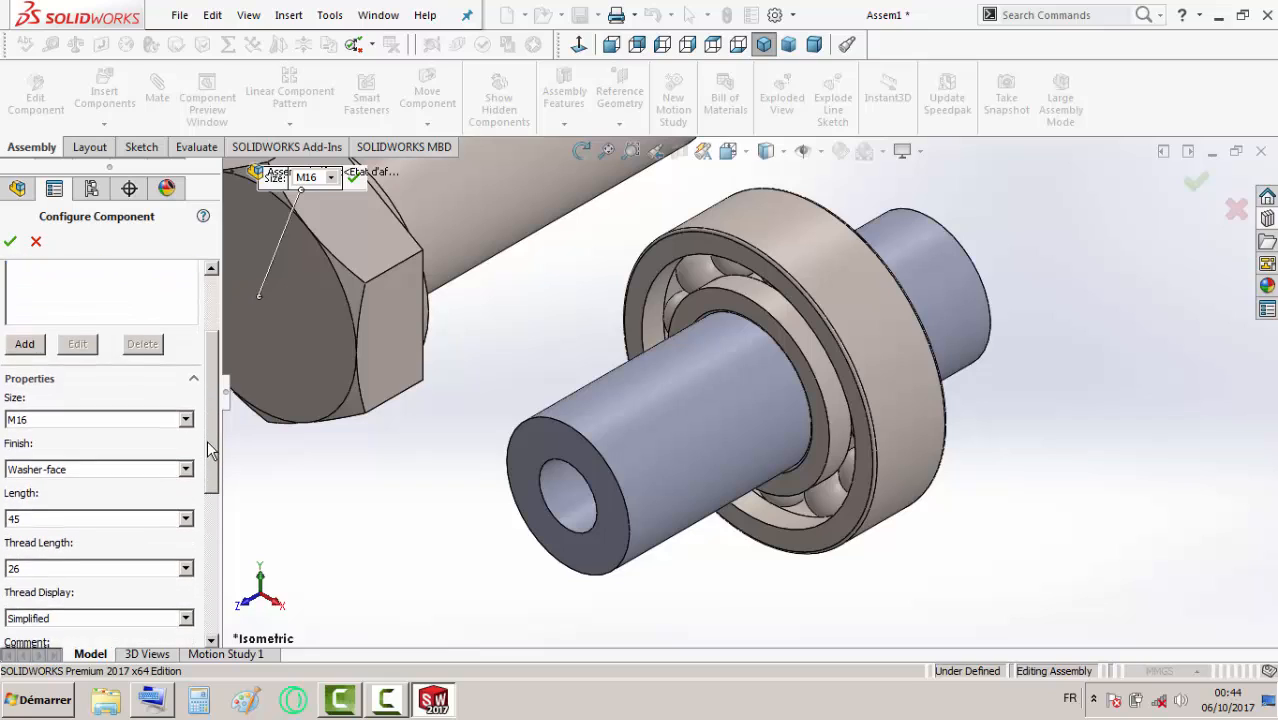
click(165, 422)
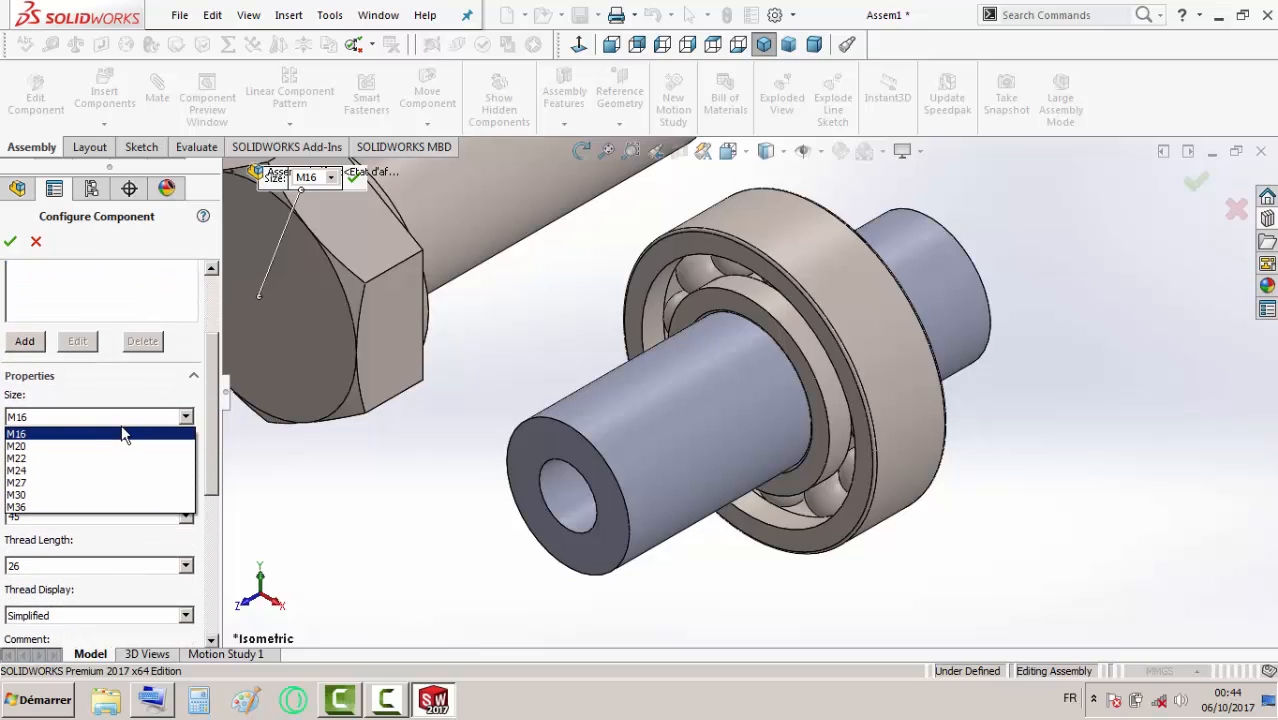
click(120, 433)
click(149, 415)
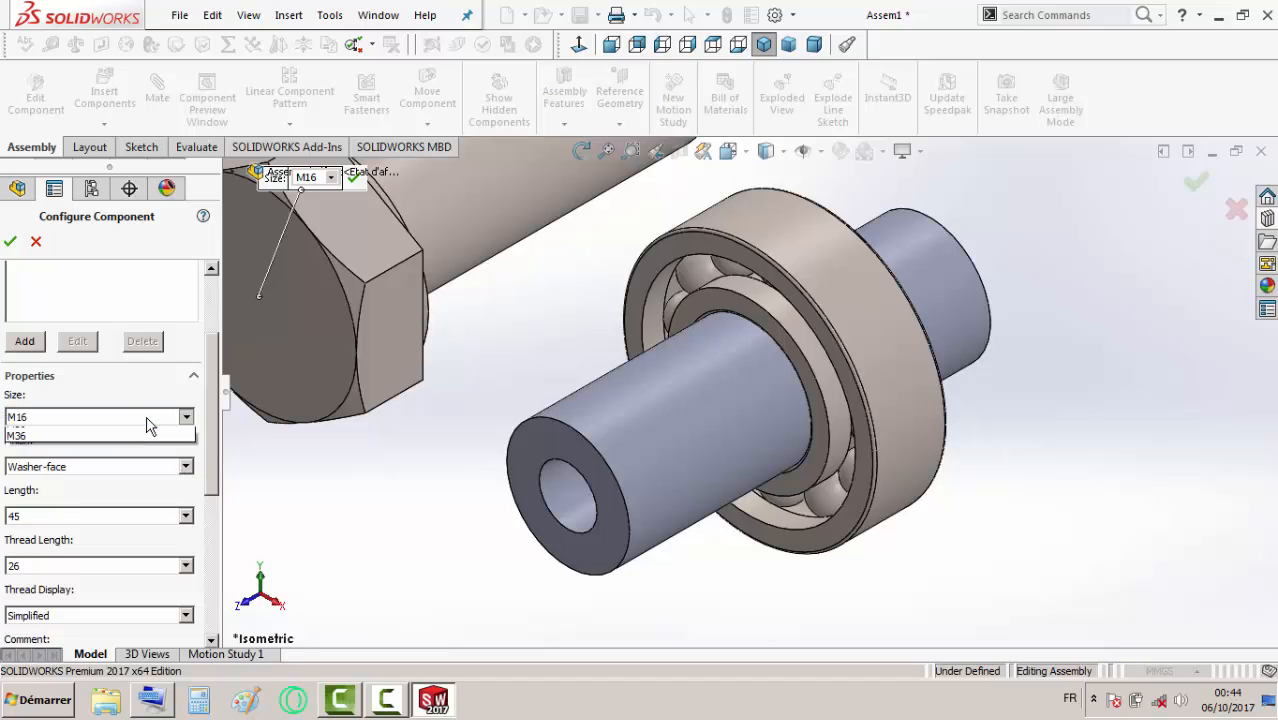
click(90, 432)
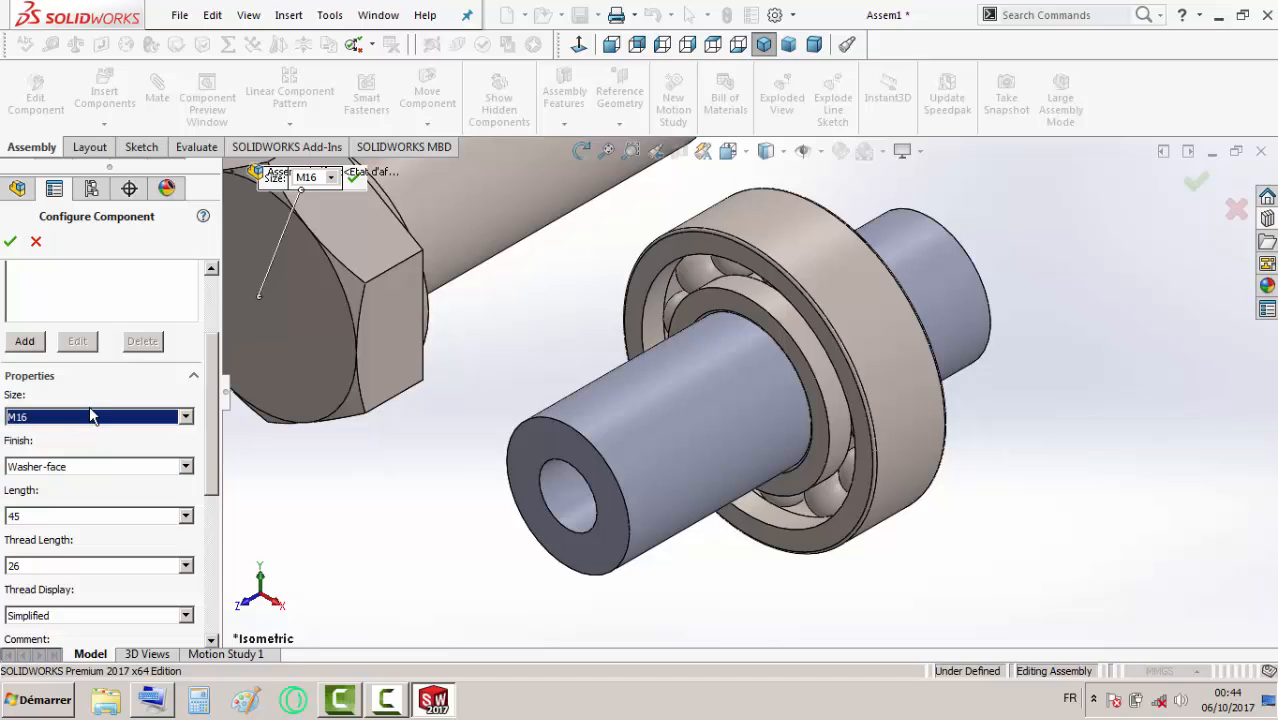
click(35, 241)
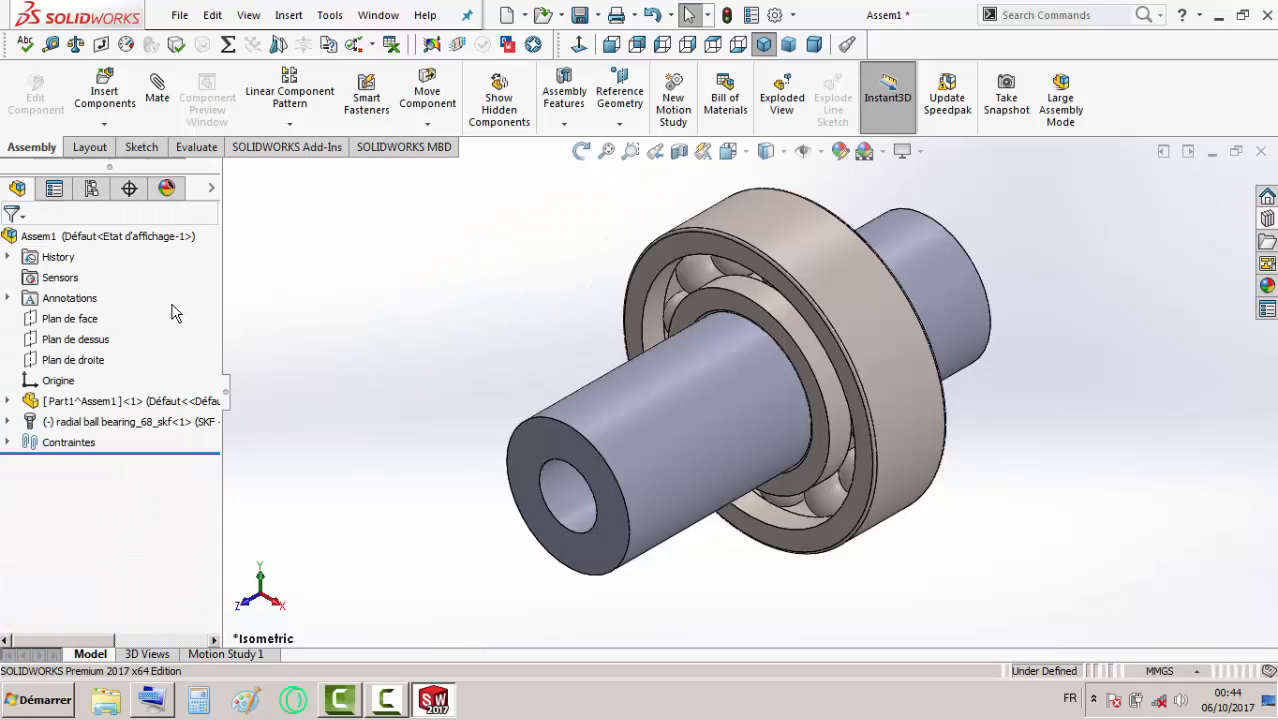
click(1260, 218)
drag(1137, 513, 378, 325)
click(96, 551)
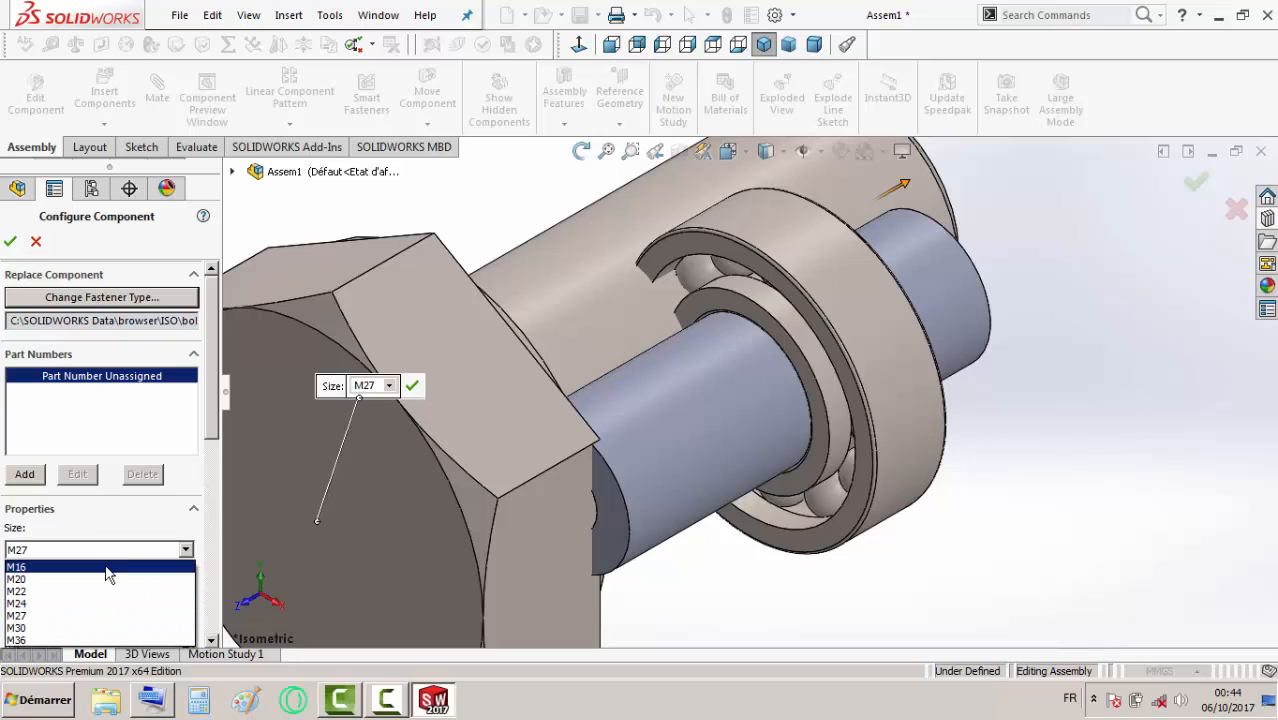
click(391, 387)
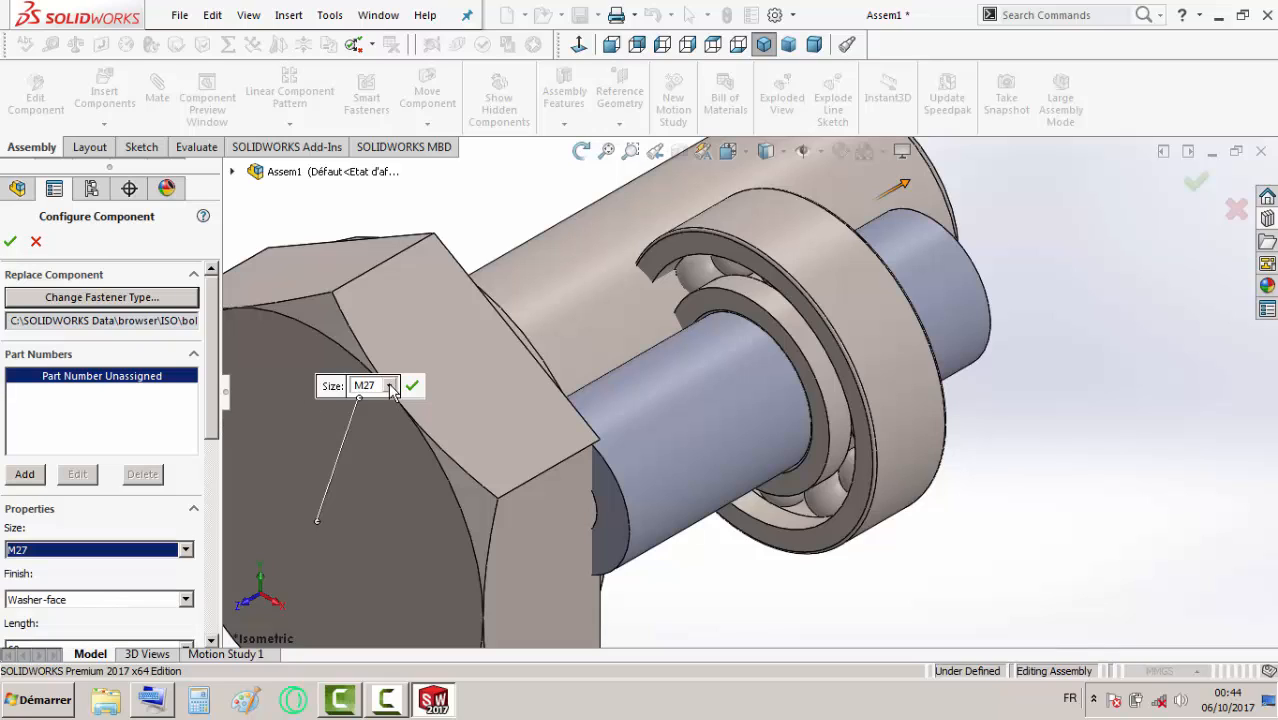
click(391, 387)
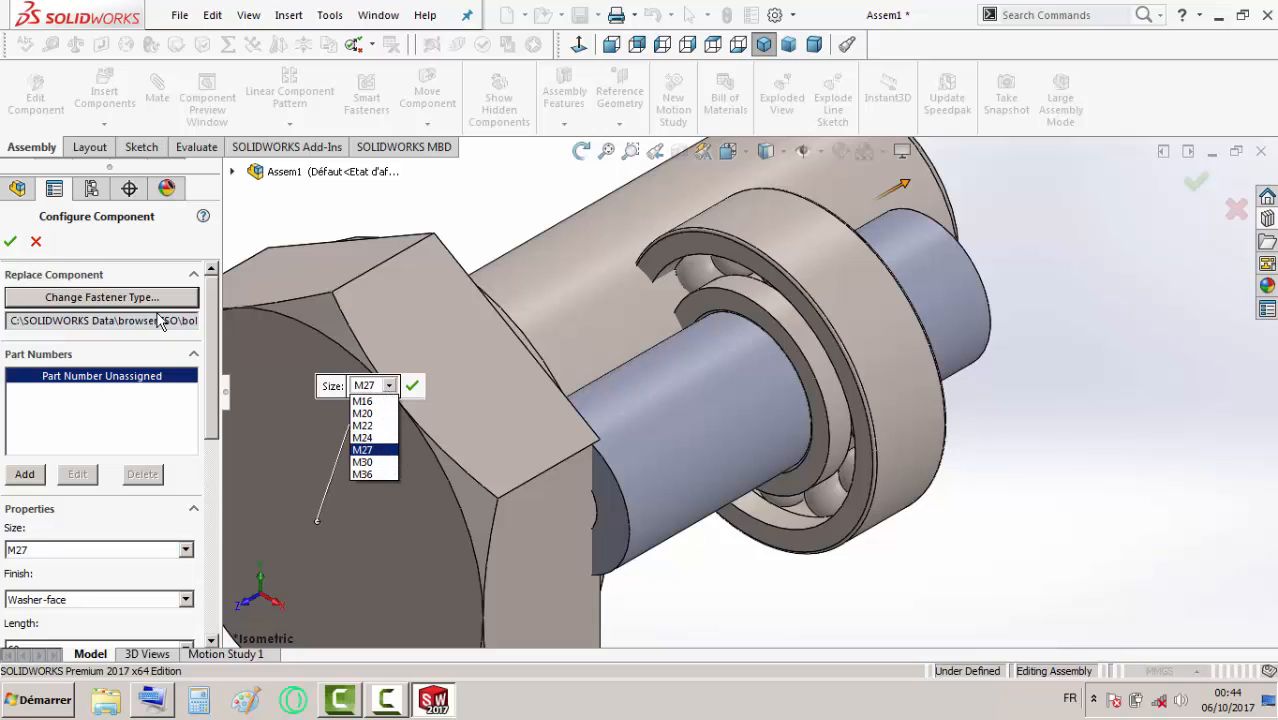
click(208, 387)
drag(209, 430, 207, 374)
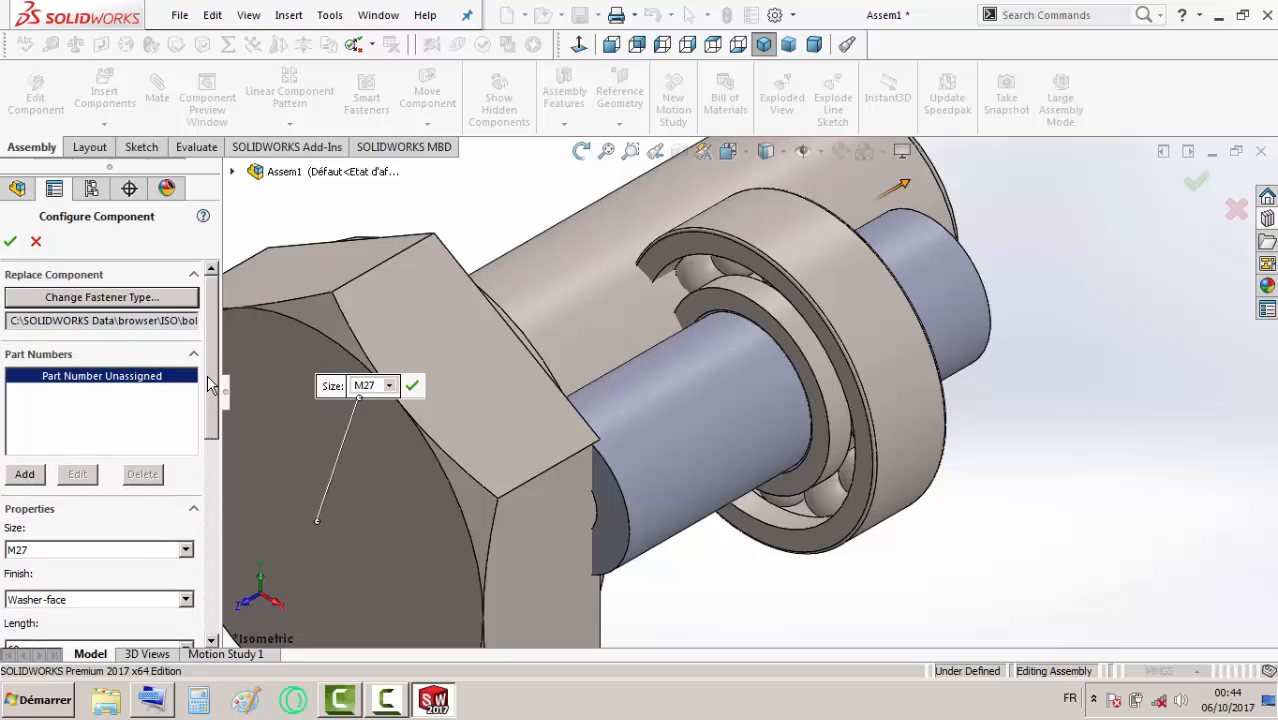
click(37, 241)
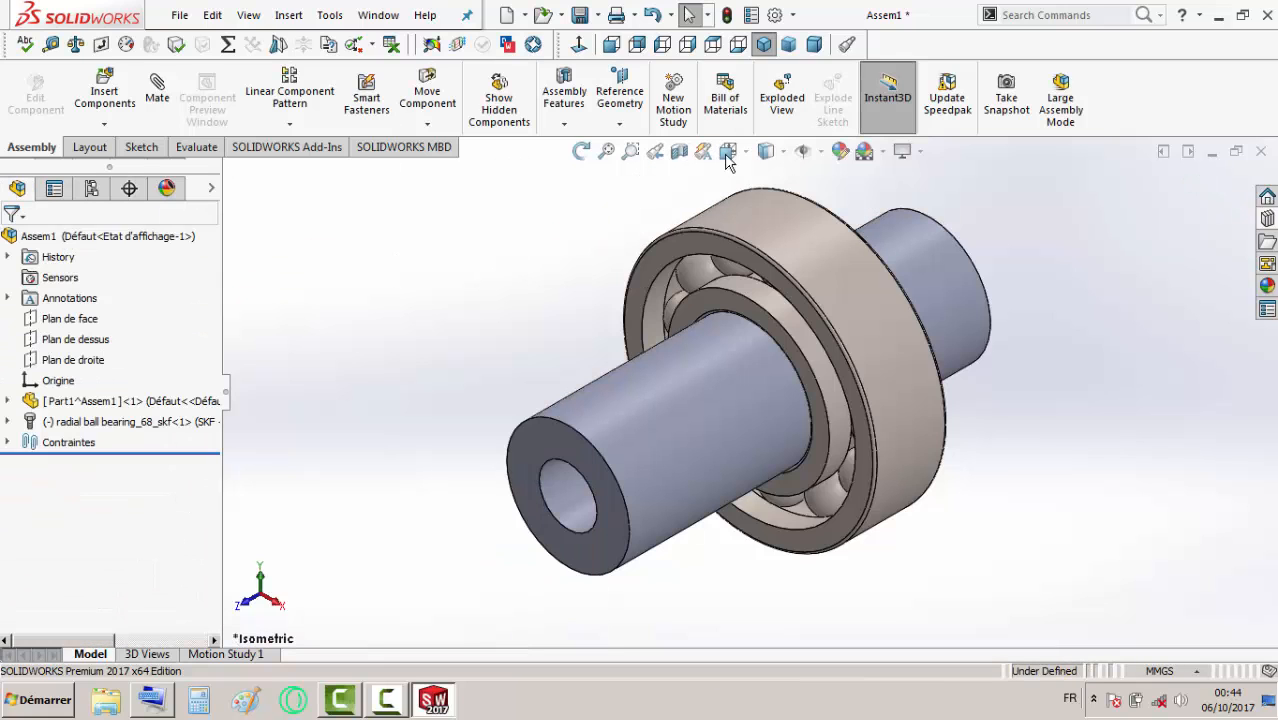
- Place a Hex Screw Grade AB ISO 4014 from the ISO hex bolts and screws in the empty space beside the shaft
click(1267, 218)
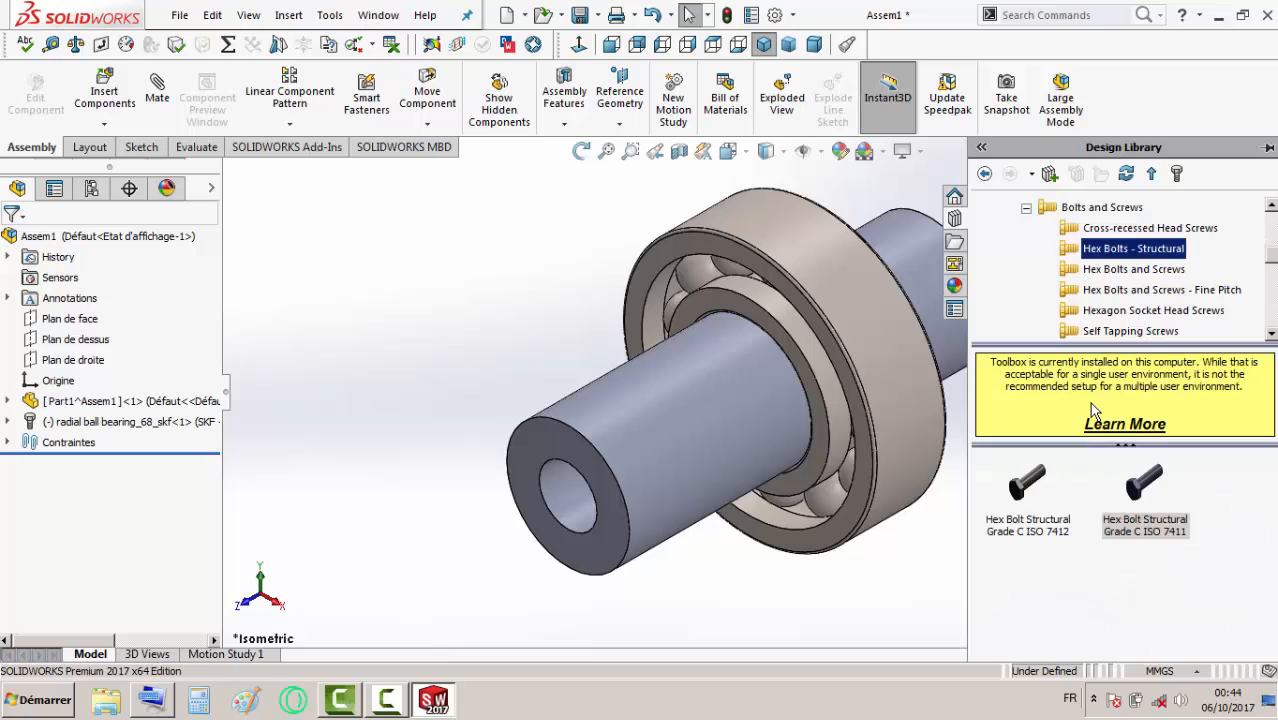
click(1115, 270)
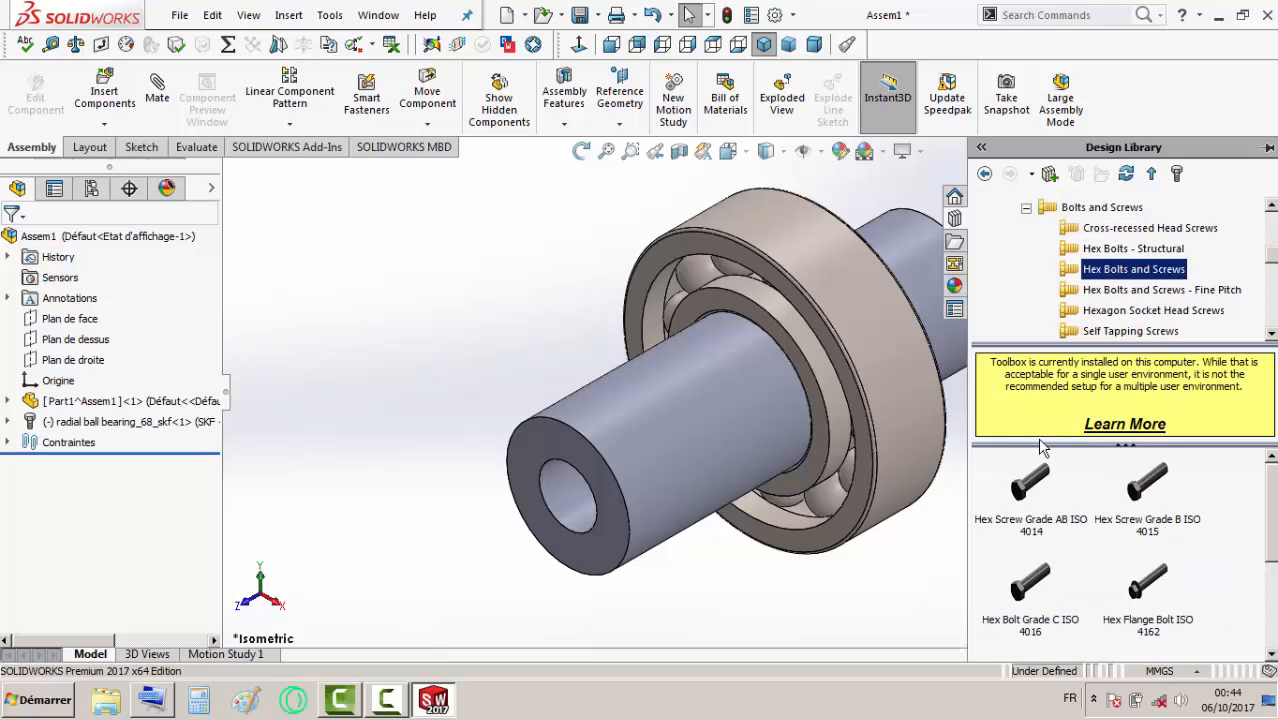
drag(1037, 490, 327, 248)
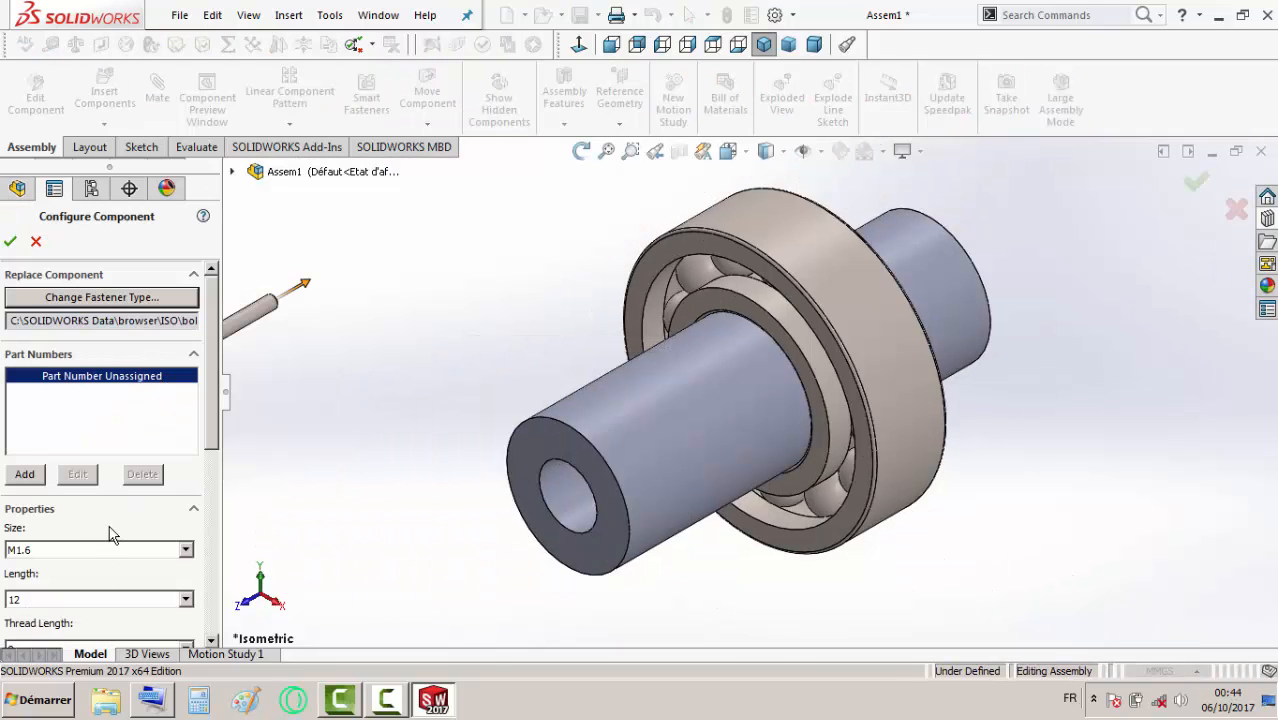
- Configure the hex screw as size M8 with length 40 and finish the insertion with a single copy
click(110, 550)
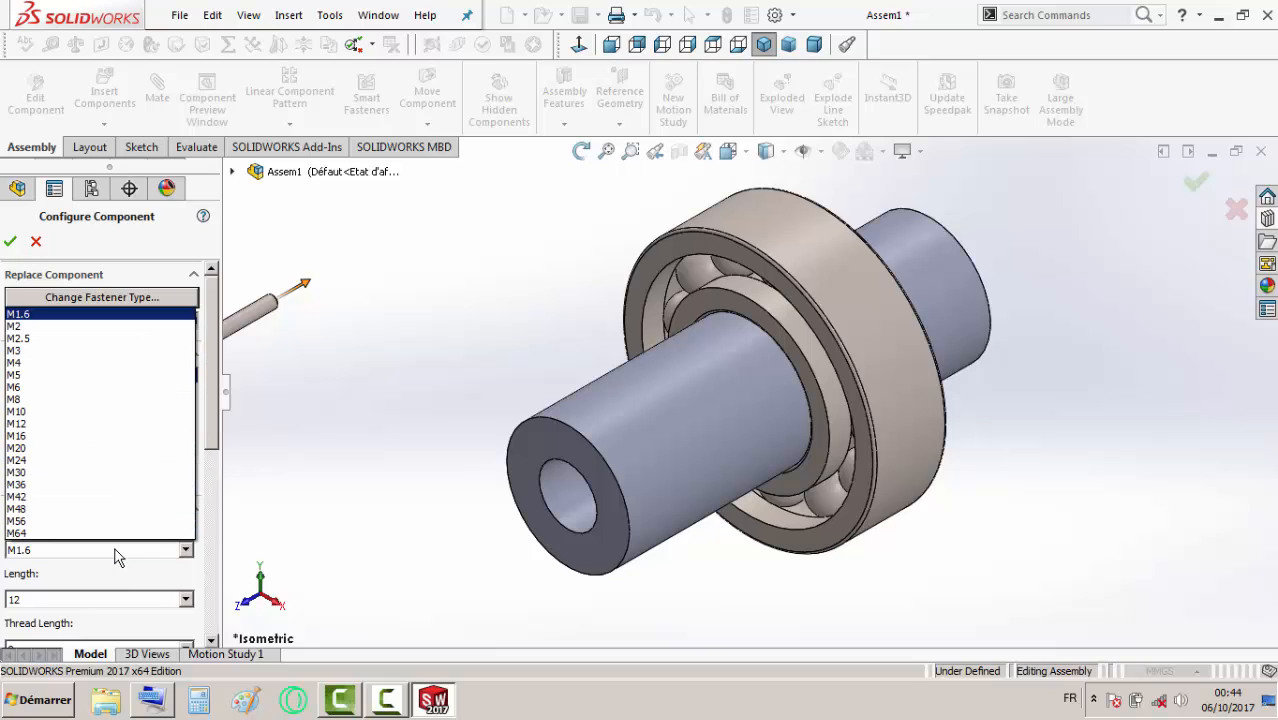
click(78, 400)
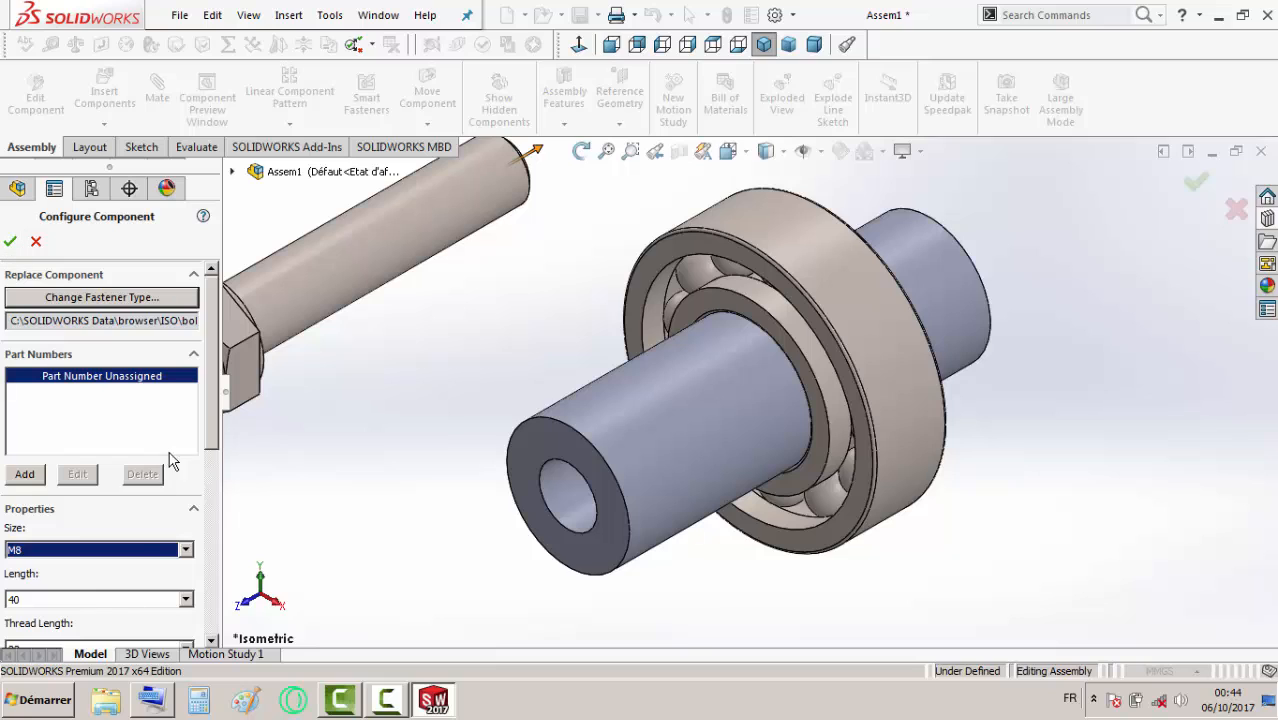
scroll(214, 429, down, 3)
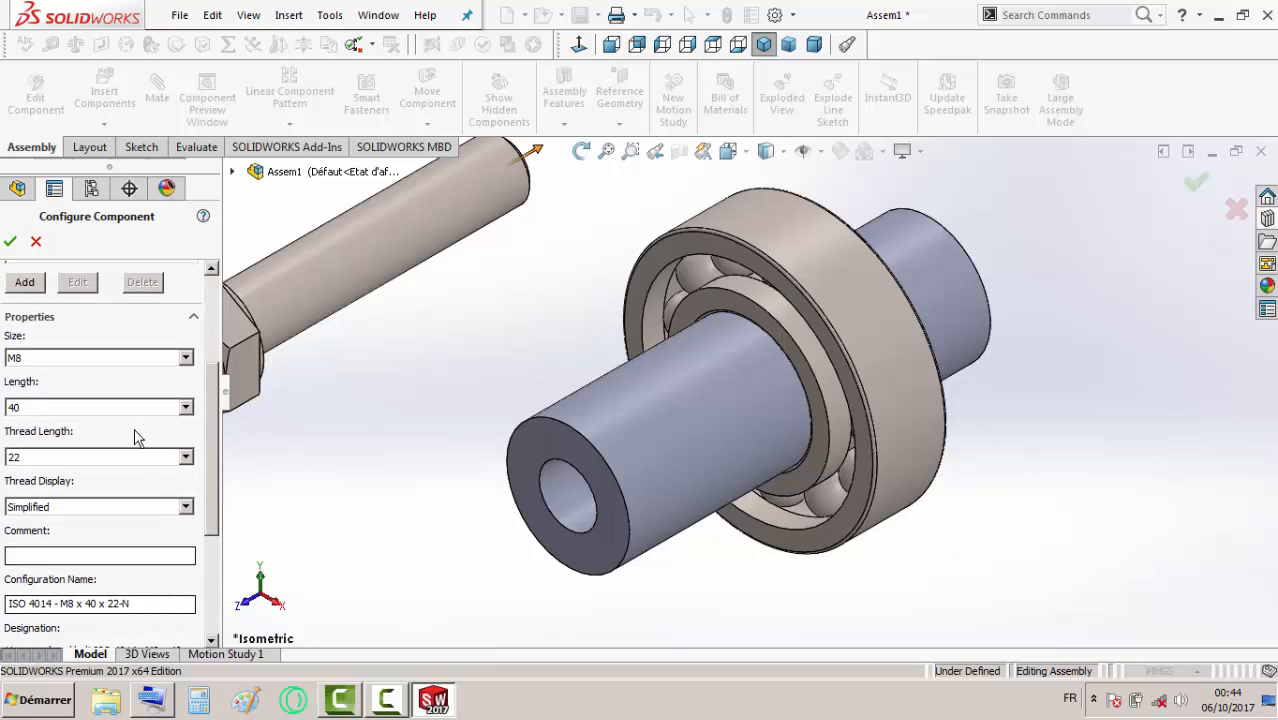
click(117, 405)
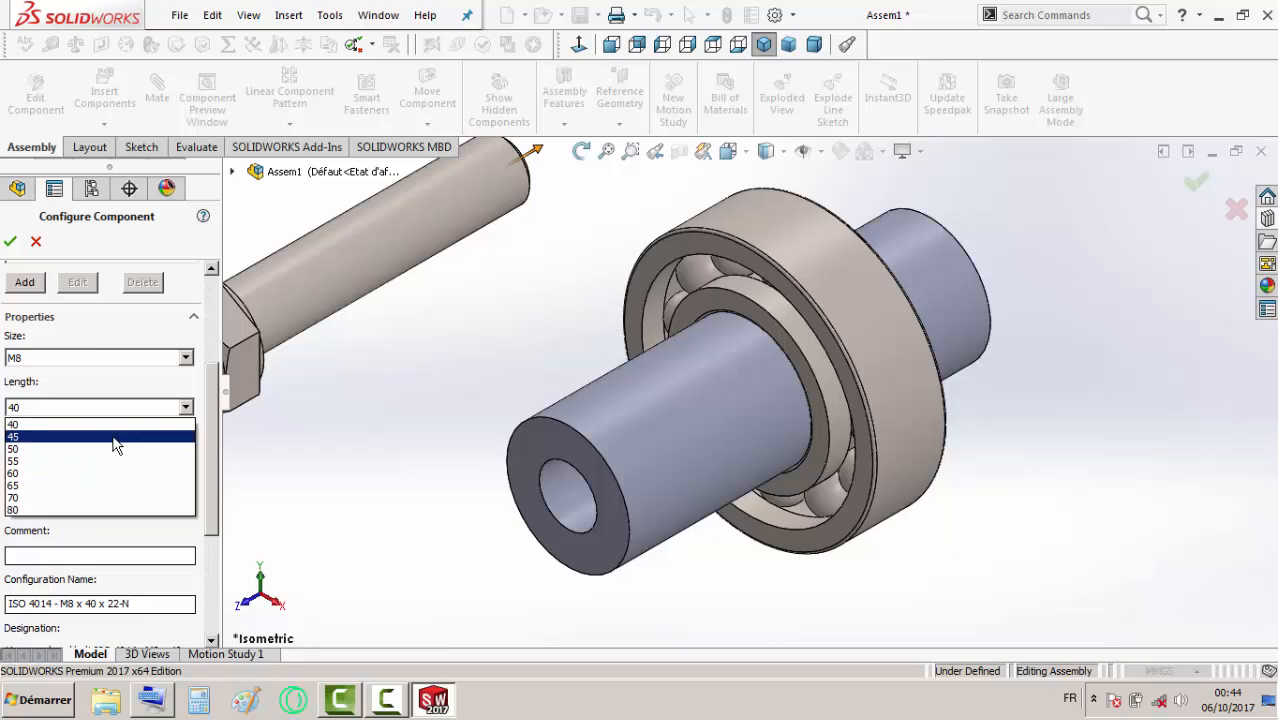
click(98, 428)
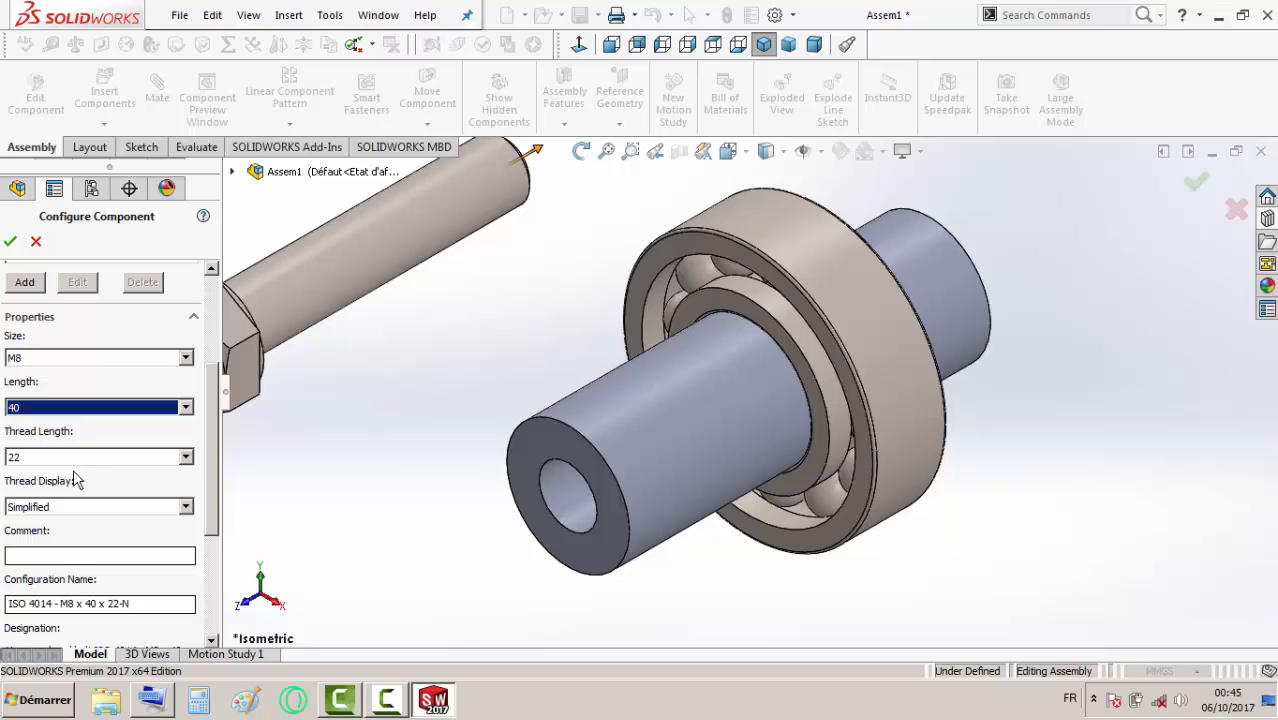
click(9, 243)
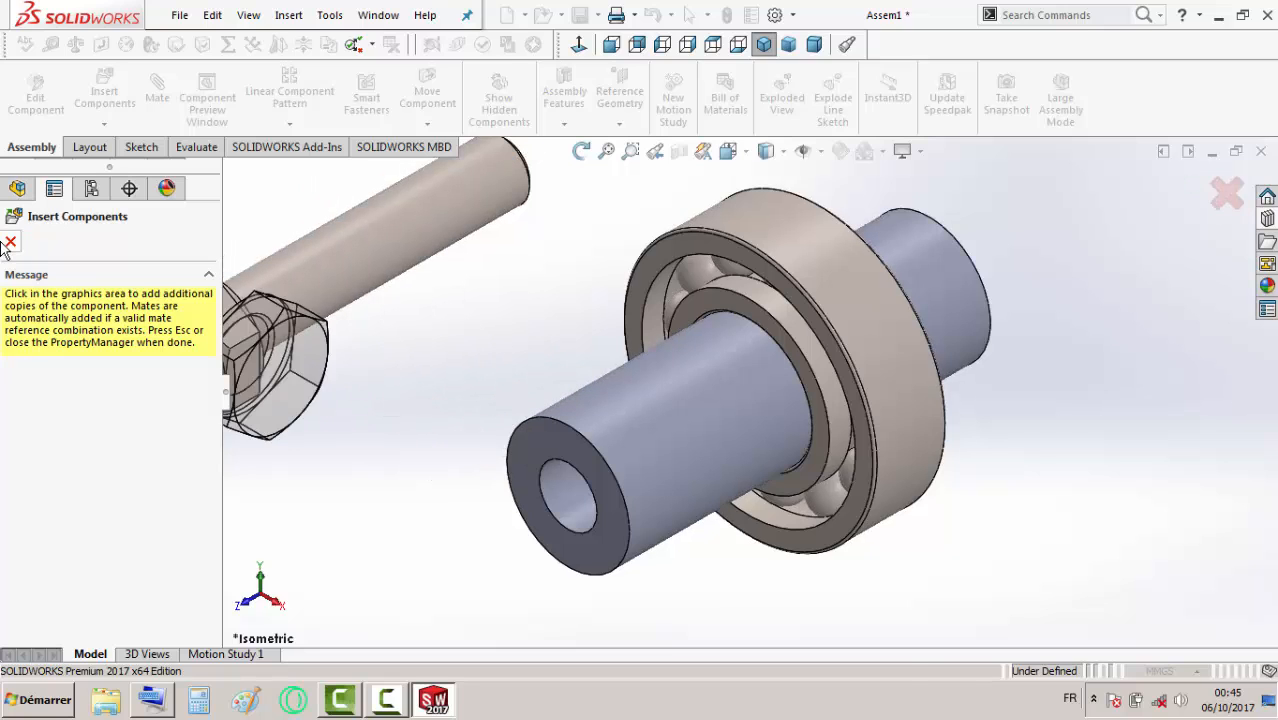
click(8, 243)
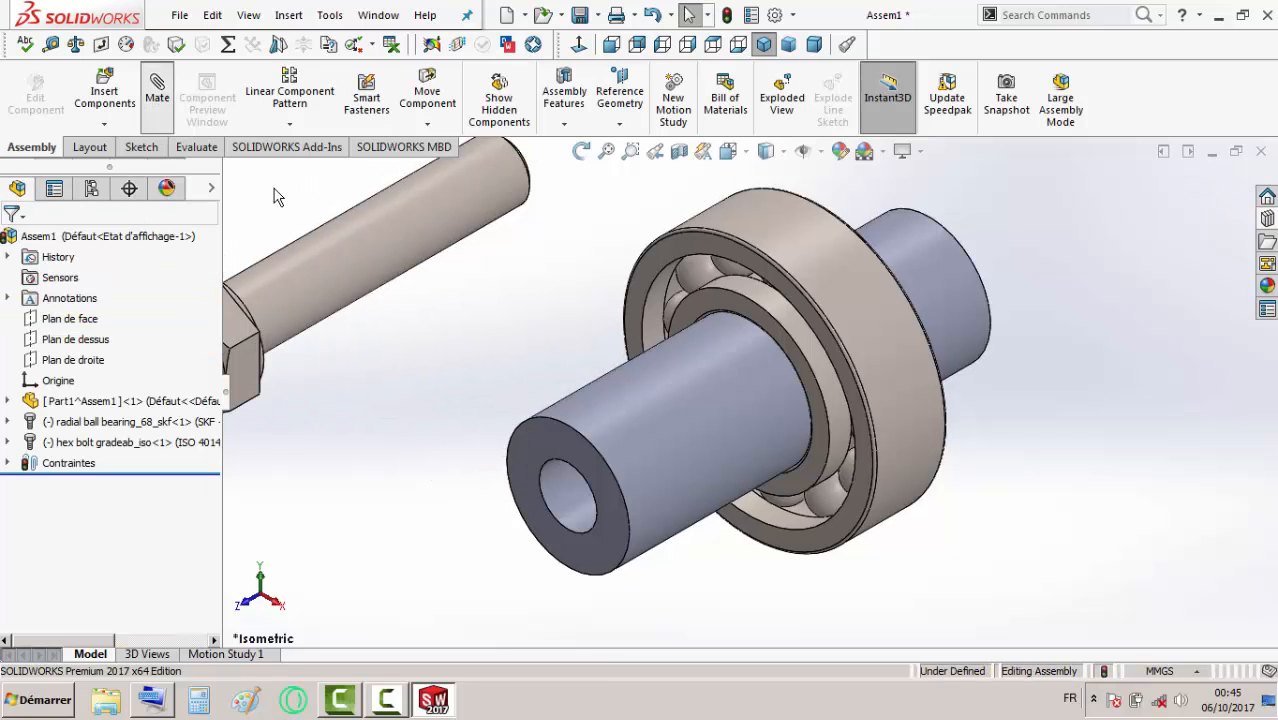
- Add a concentric mate between the hex screw's shank and the bore of the hollow shaft
click(316, 267)
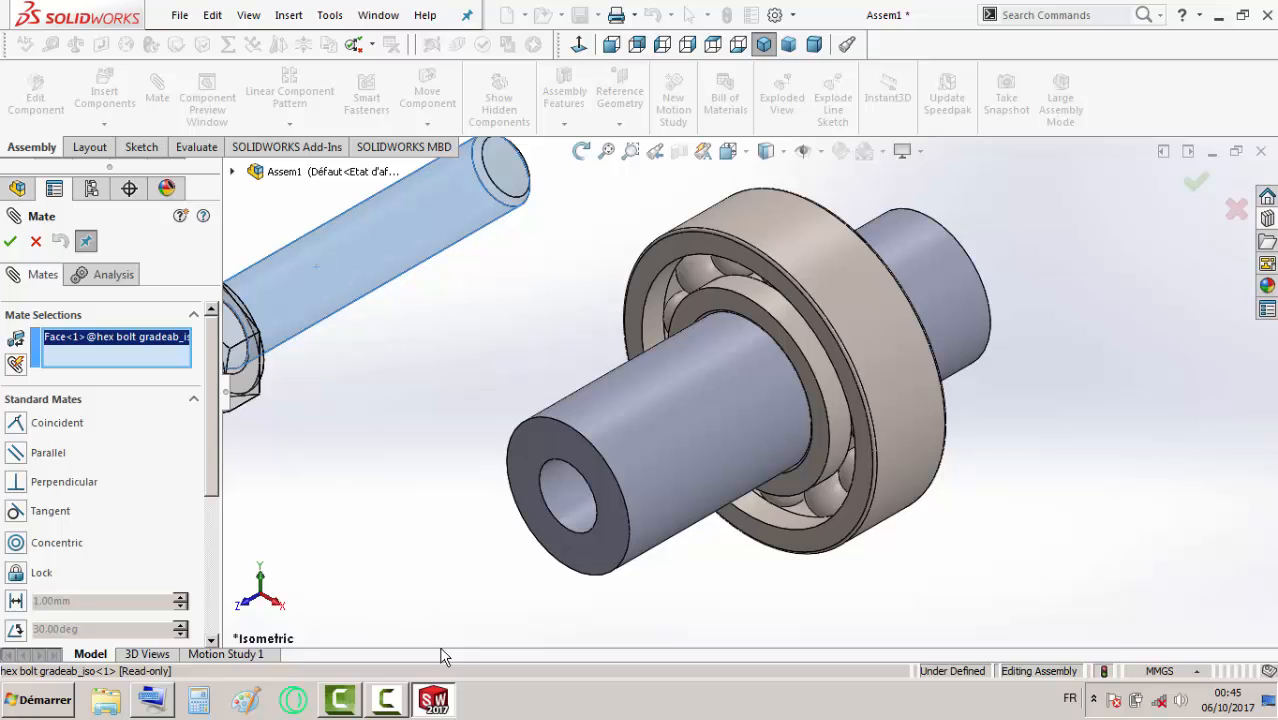
click(577, 511)
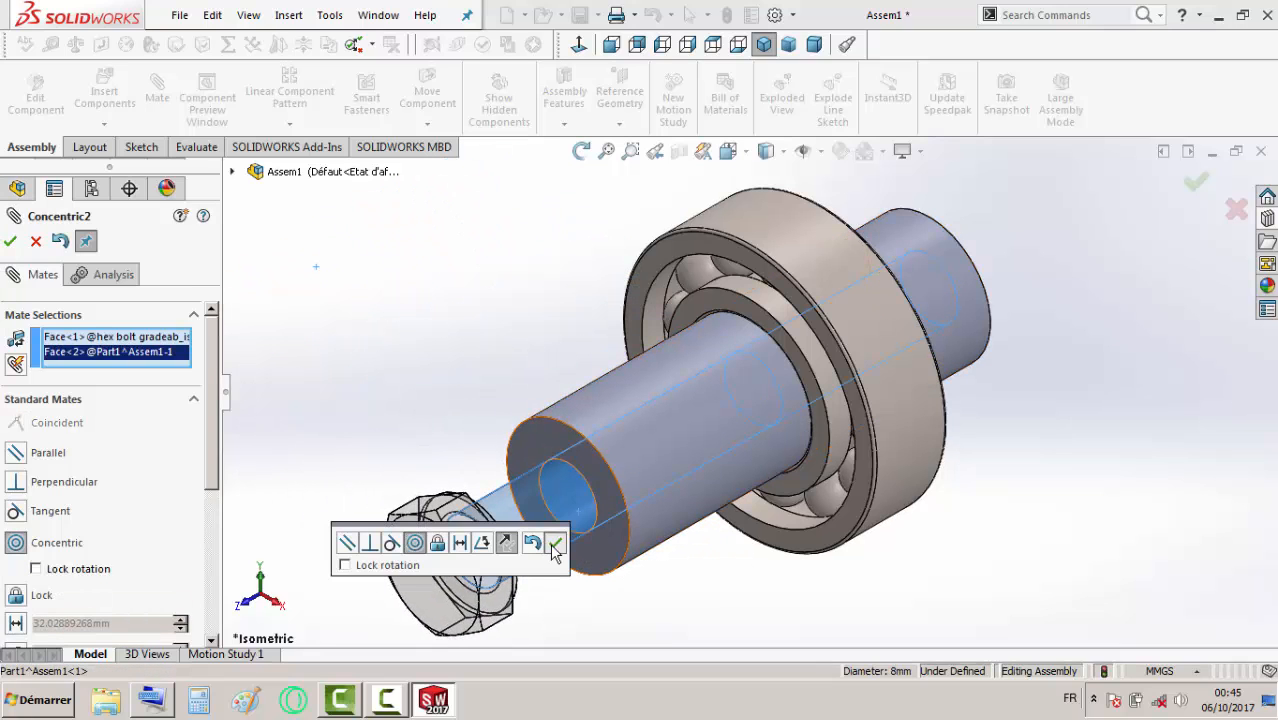
click(555, 543)
- Add a coincident mate between the shaft's front end face and the underside of the screw head, and finish mating
click(532, 440)
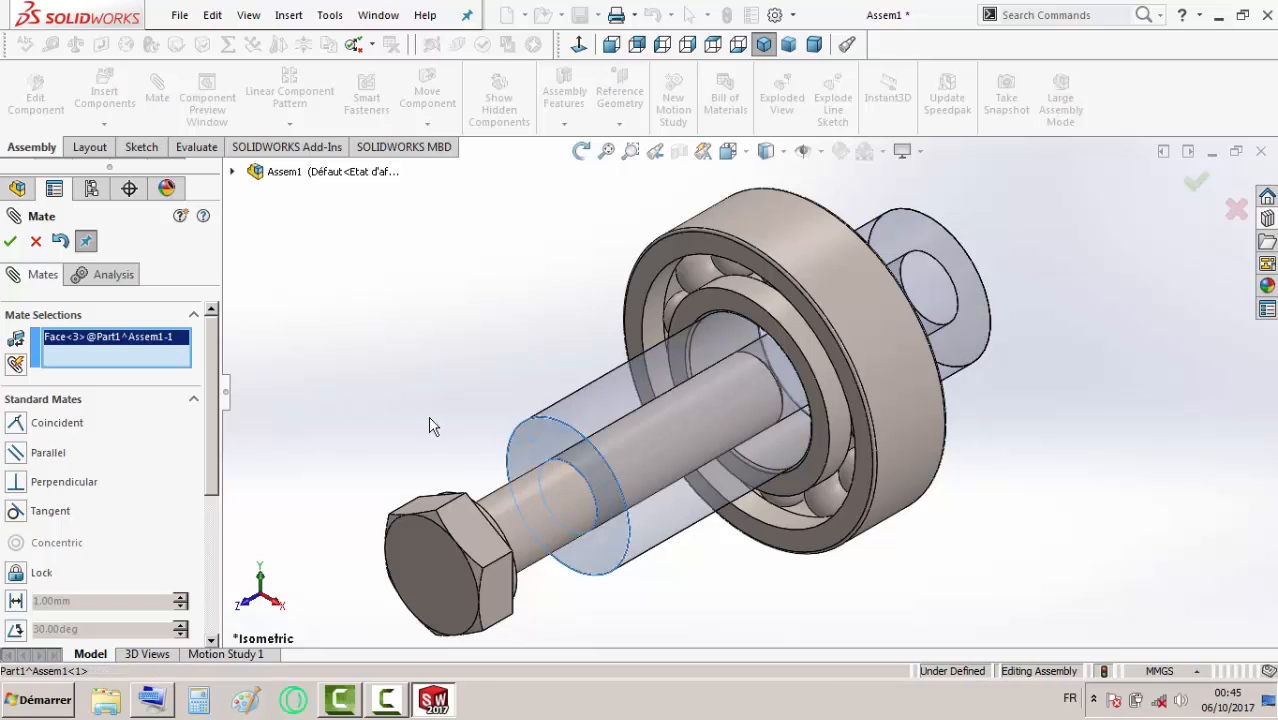
key(Left)
key(Left)
key(Left)
key(Left)
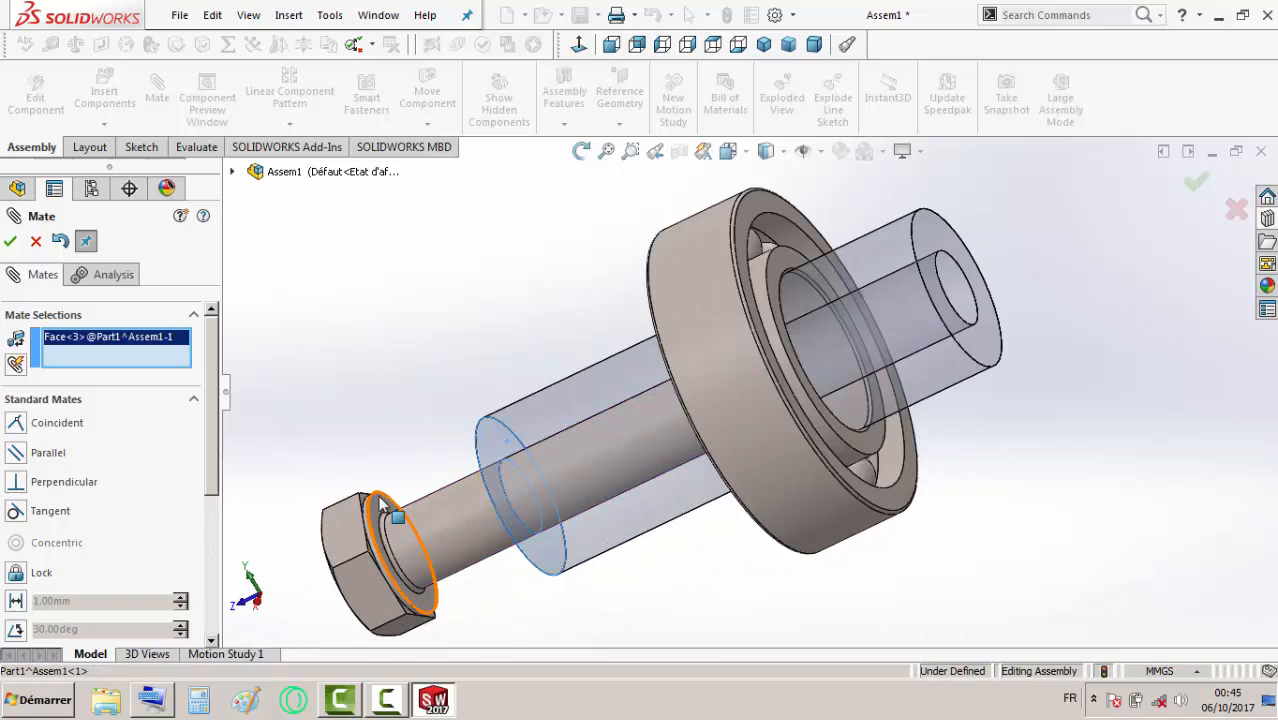
click(379, 500)
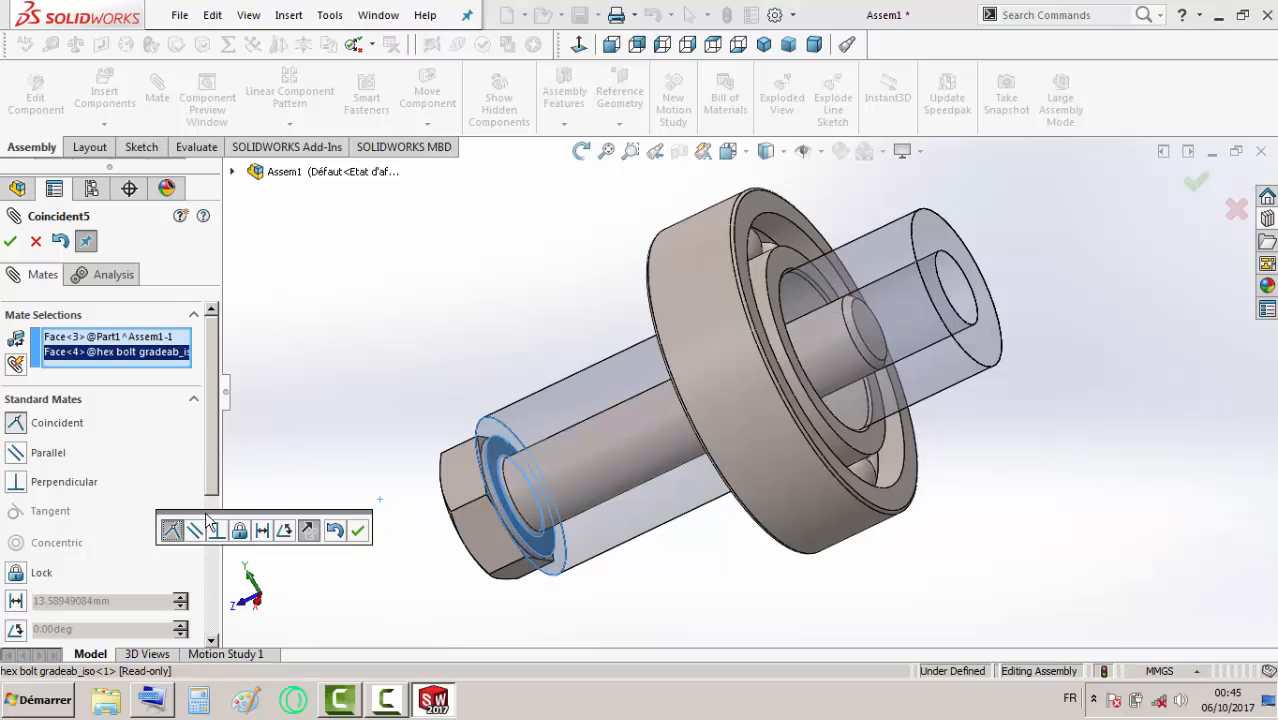
click(362, 530)
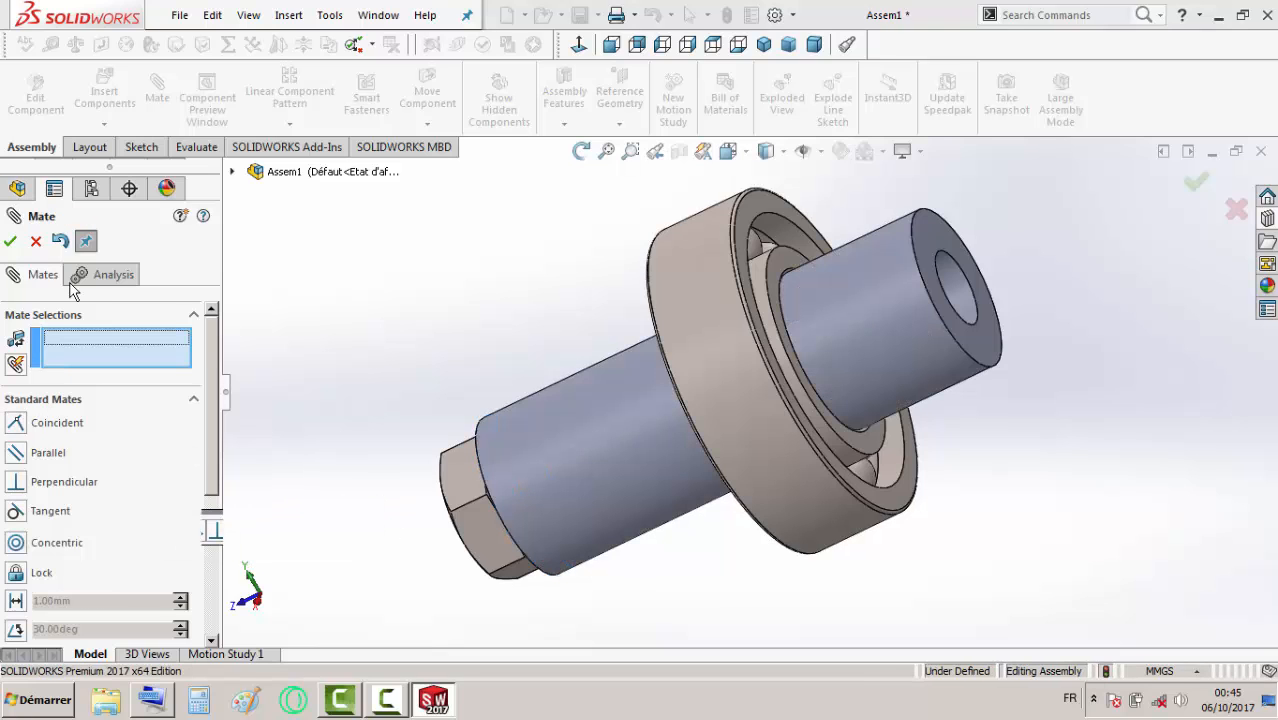
click(12, 243)
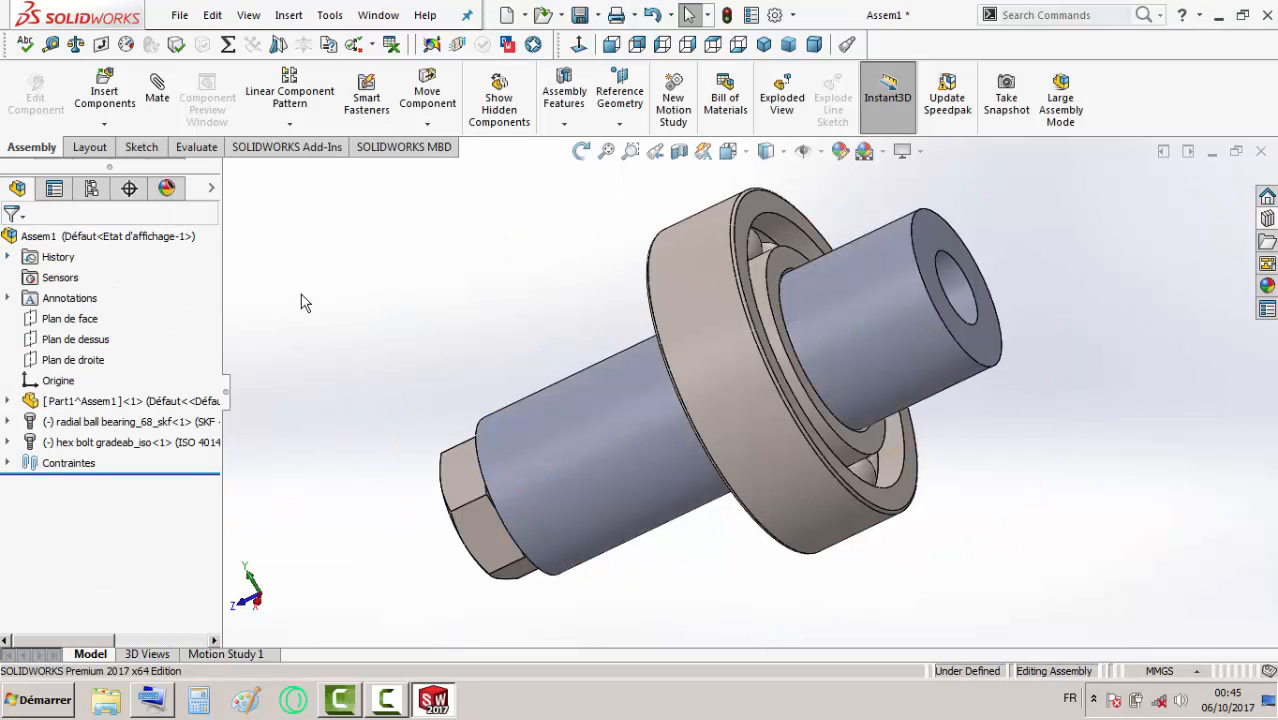
- Examine the assembled shaft, bearing and screw from several angles and return to the isometric view
key(Right)
key(Right)
key(Right)
key(Right)
key(Right)
key(Left)
key(Left)
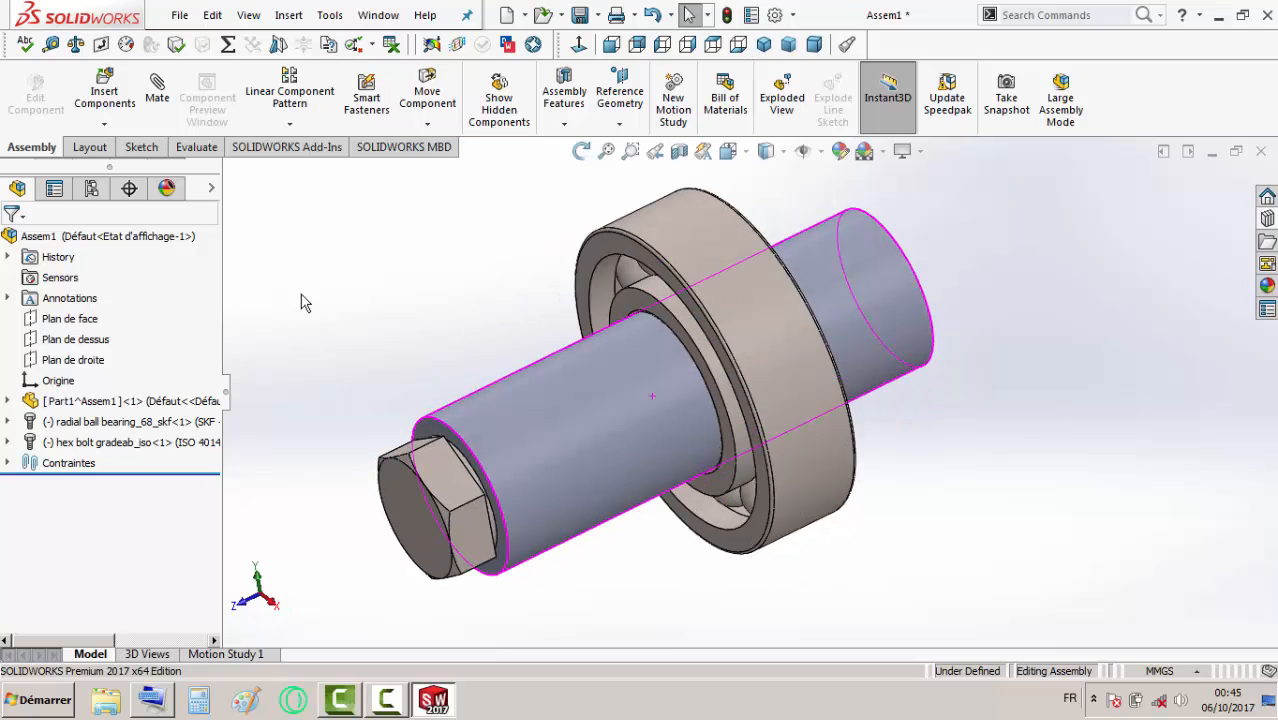
key(Left)
key(Down)
key(Down)
key(Right)
key(Right)
key(Right)
key(Right)
key(Right)
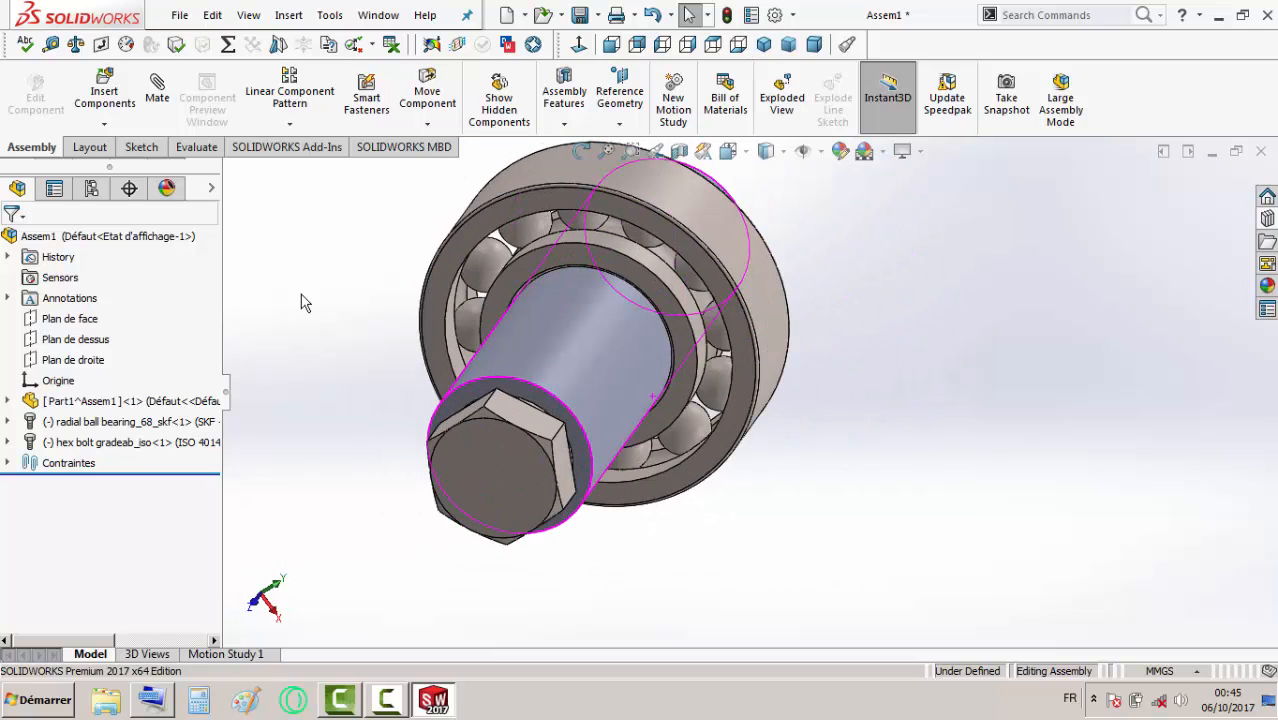
key(Right)
key(Right)
key(Right)
key(Right)
key(Right)
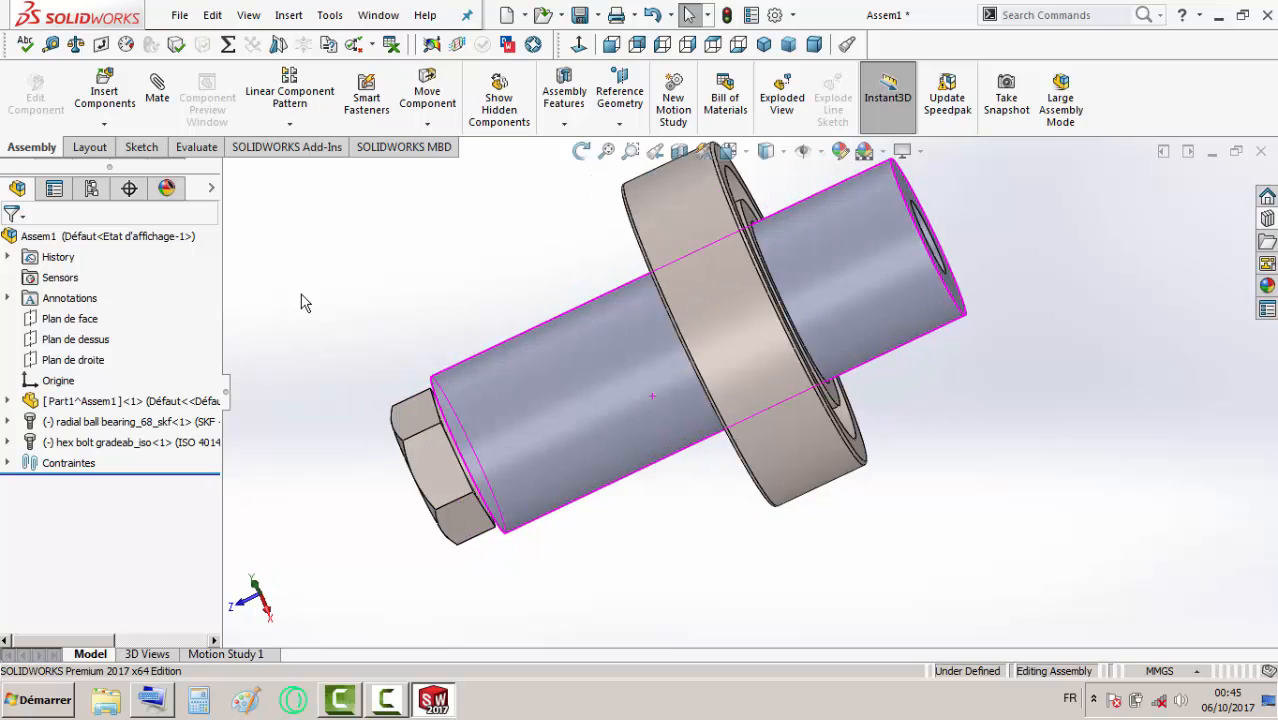
key(Up)
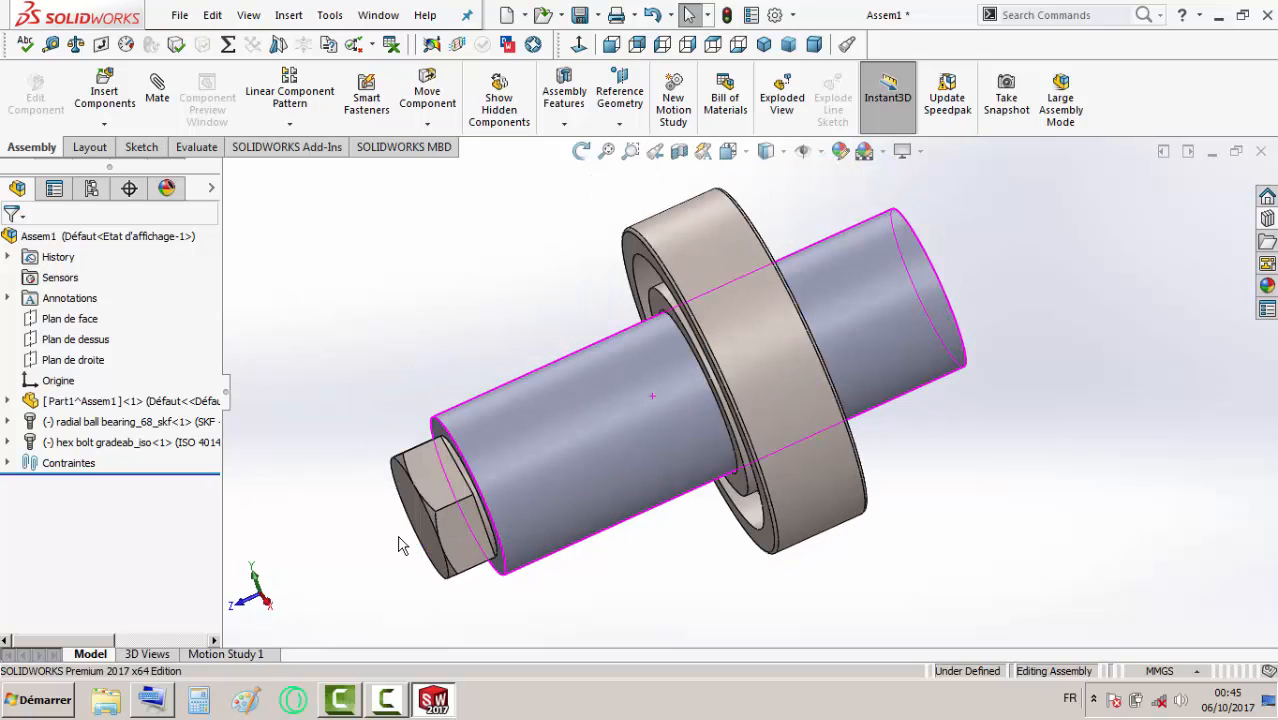
key(ctrl+7)
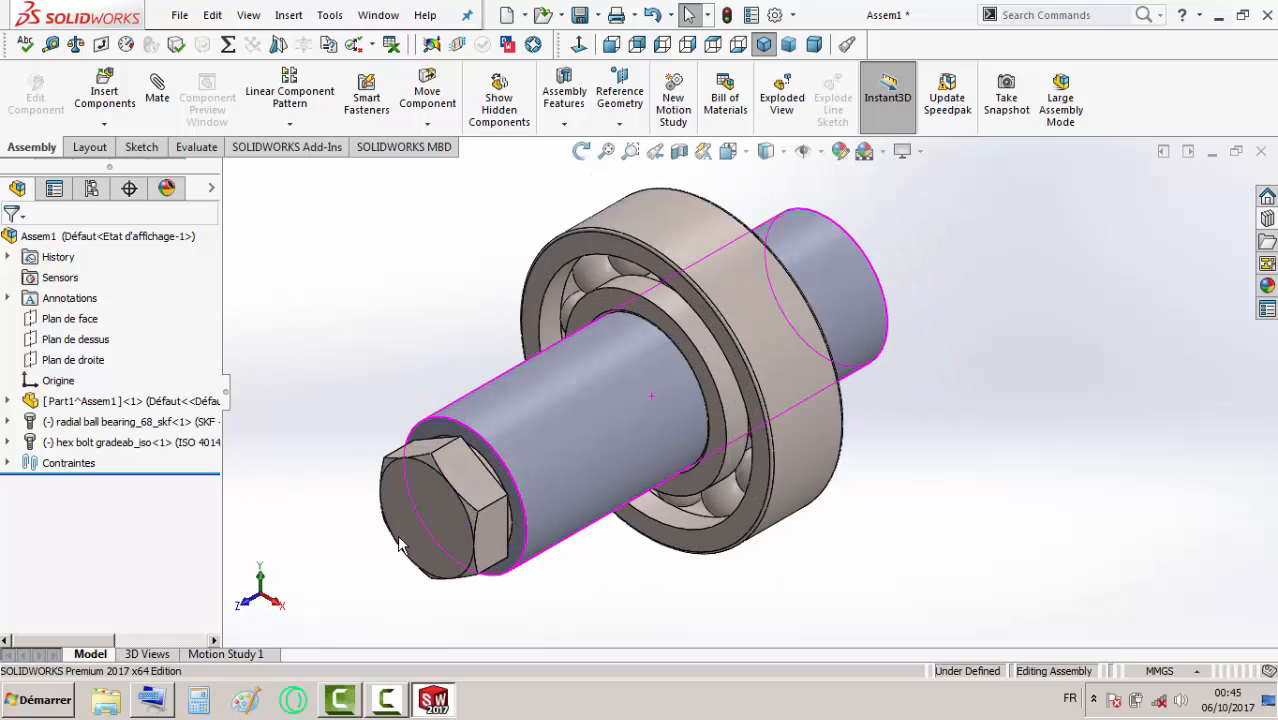
click(765, 47)
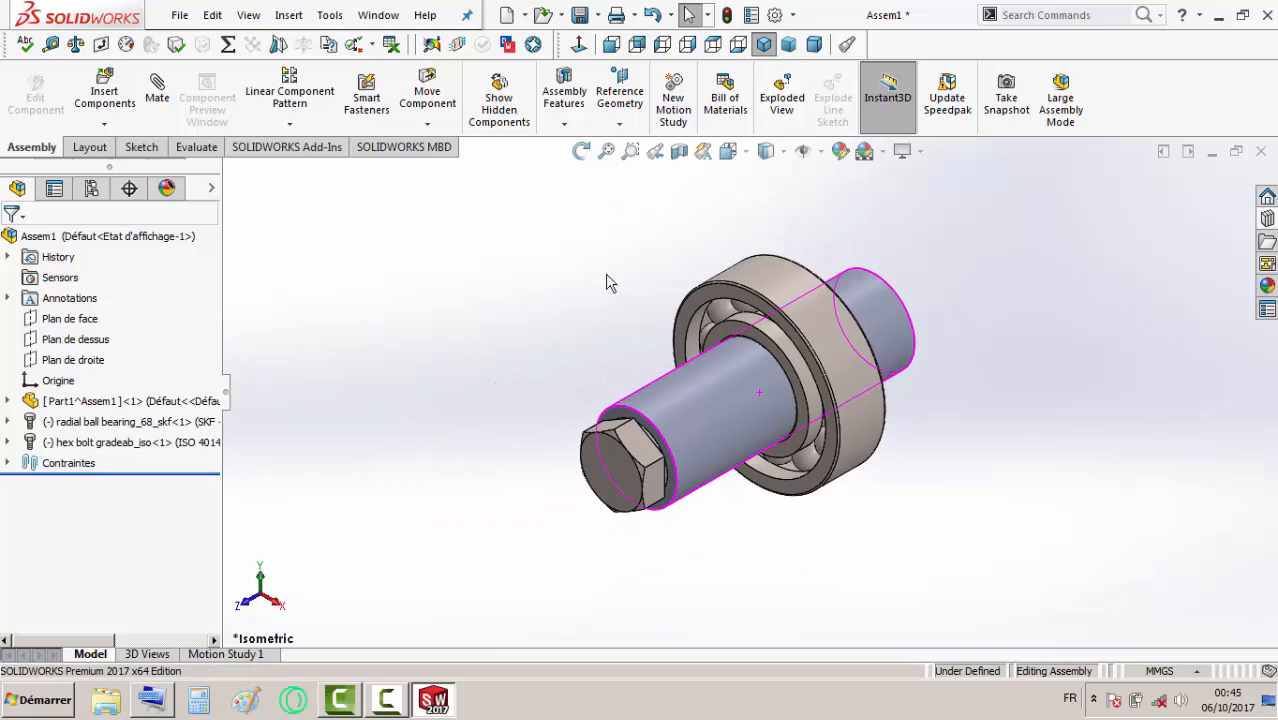